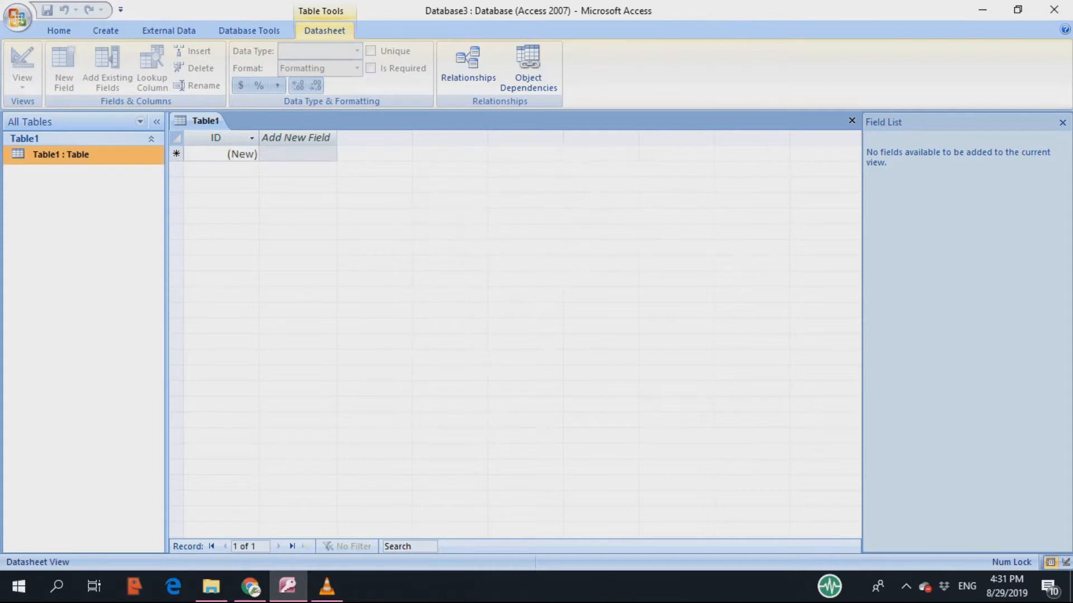
- Open Table1 in Design View, saving the table as "student data"
{"action": "right_click", "coordinate": [108, 155]}
{"action": "left_click", "coordinate": [158, 182]}
{"action": "right_click", "coordinate": [146, 155]}
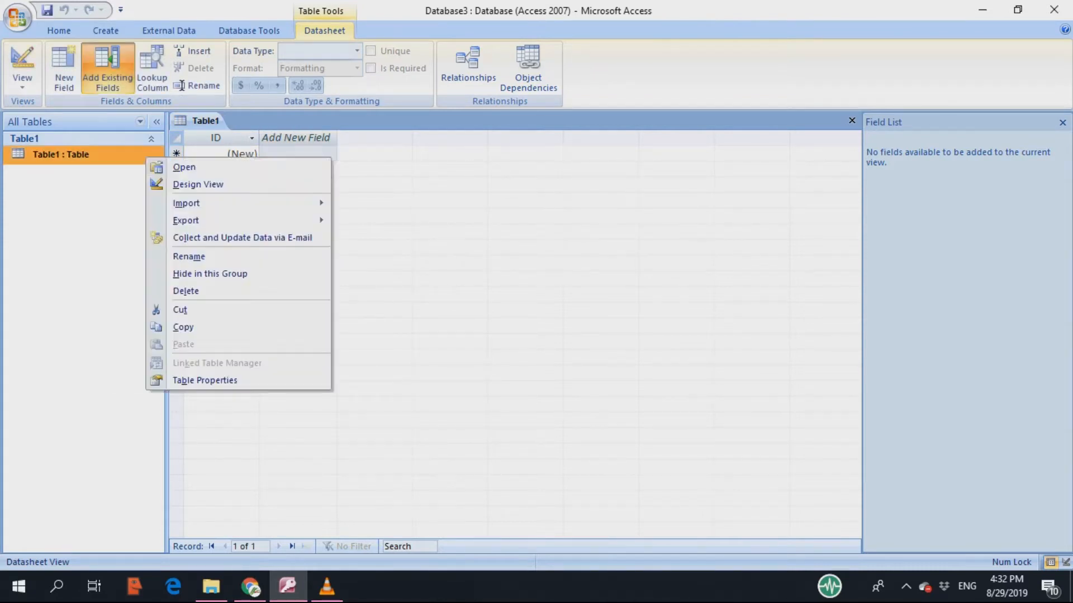
{"action": "left_click", "coordinate": [195, 184]}
{"action": "type", "text": "student data"}
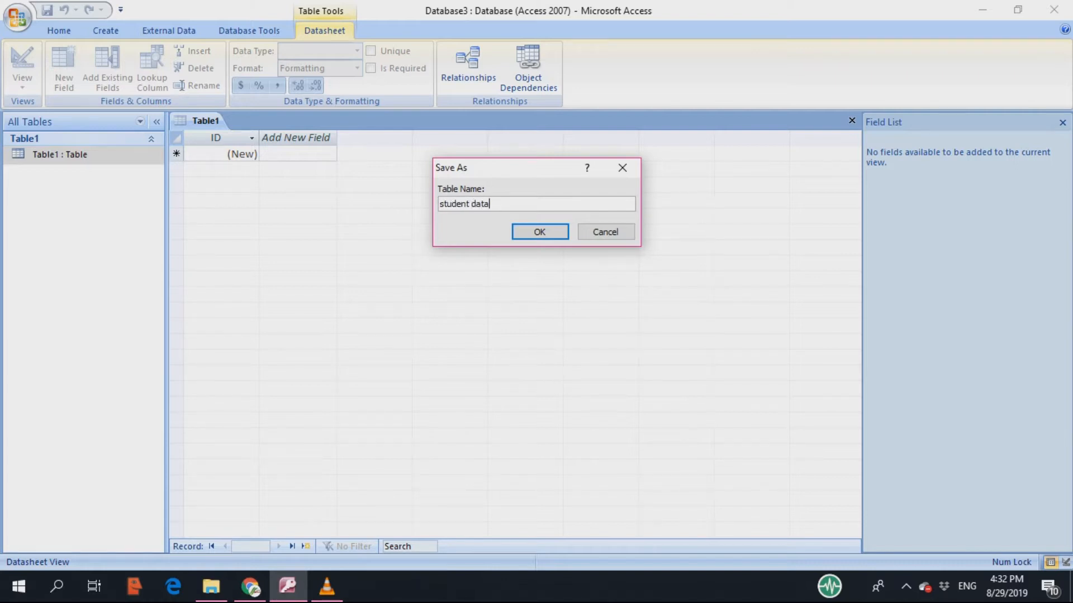
{"action": "key", "text": "Return"}
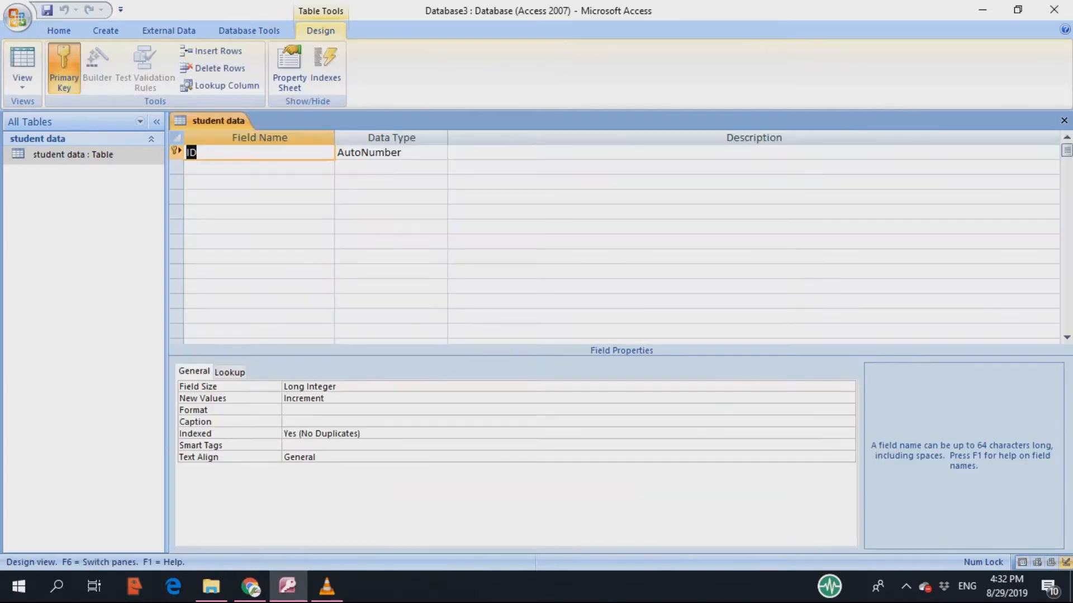
- Rename the ID field to "name", accept the reserved word, and set its data type to Text
{"action": "type", "text": "name"}
{"action": "key", "text": "Tab"}
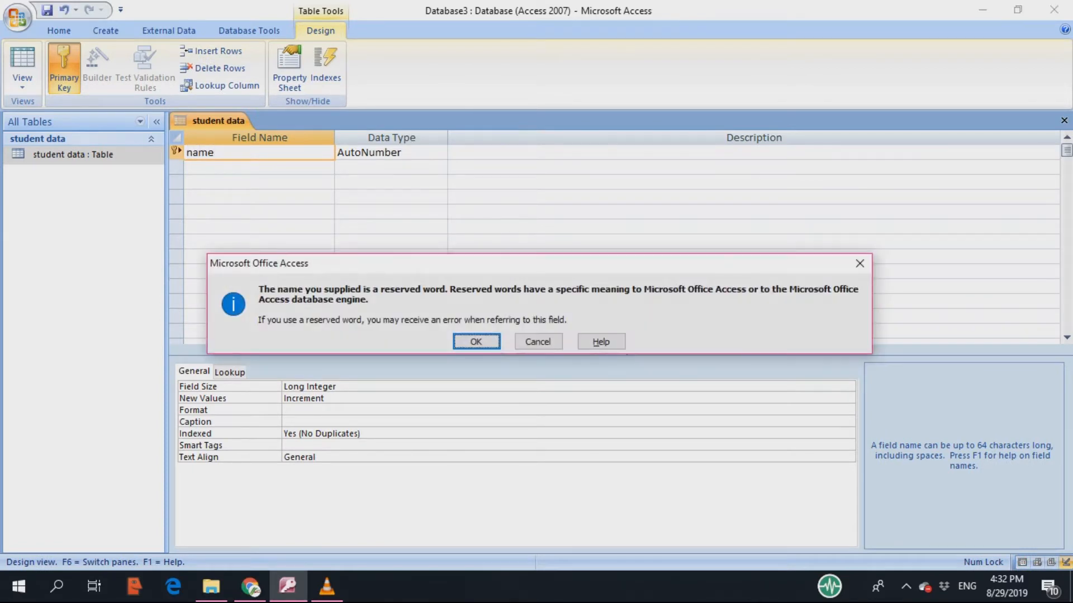
{"action": "key", "text": "Return"}
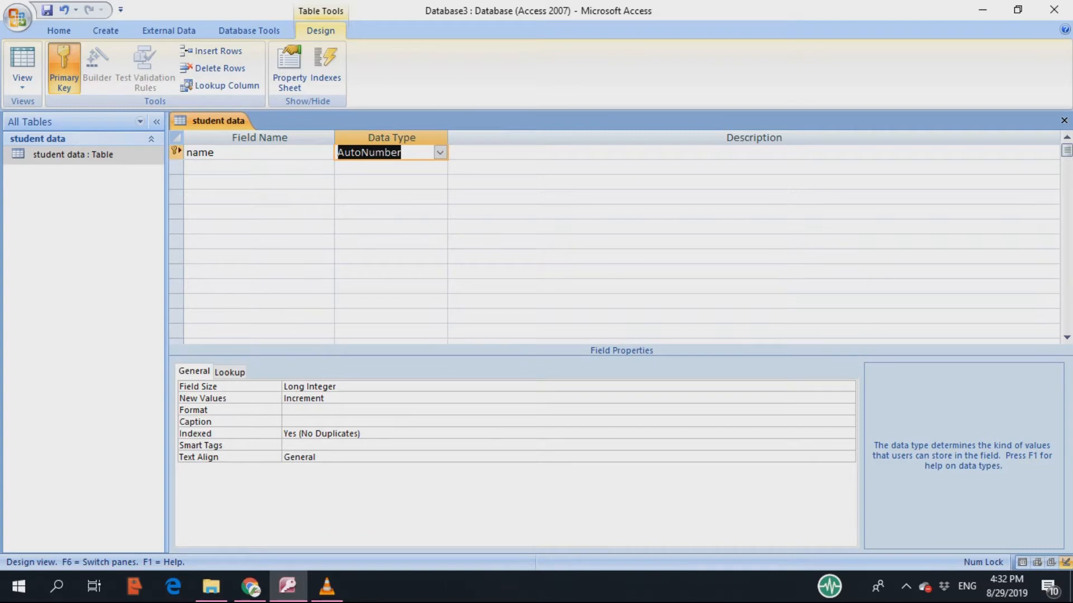
{"action": "left_click", "coordinate": [440, 152]}
{"action": "left_click", "coordinate": [363, 168]}
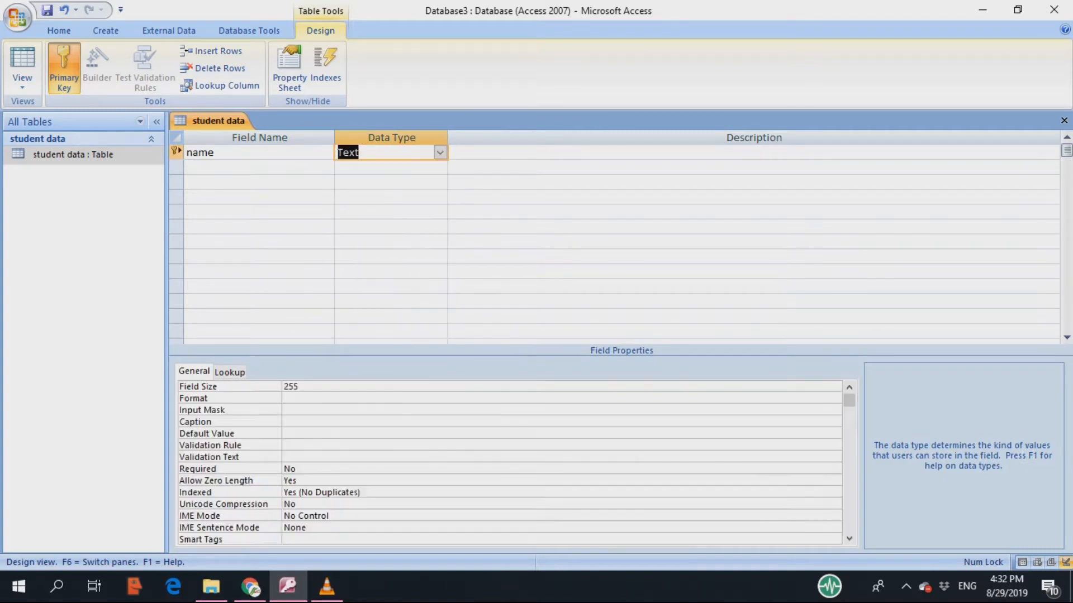
- Add a second field named "class" with the Number data type
{"action": "left_click", "coordinate": [259, 167]}
{"action": "type", "text": "class"}
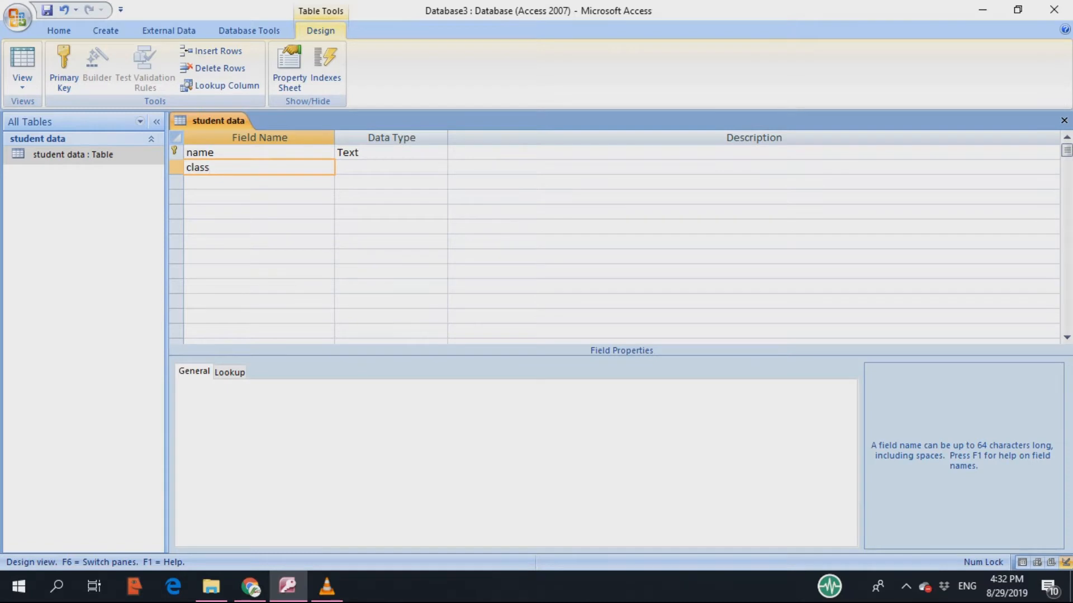
{"action": "key", "text": "Tab"}
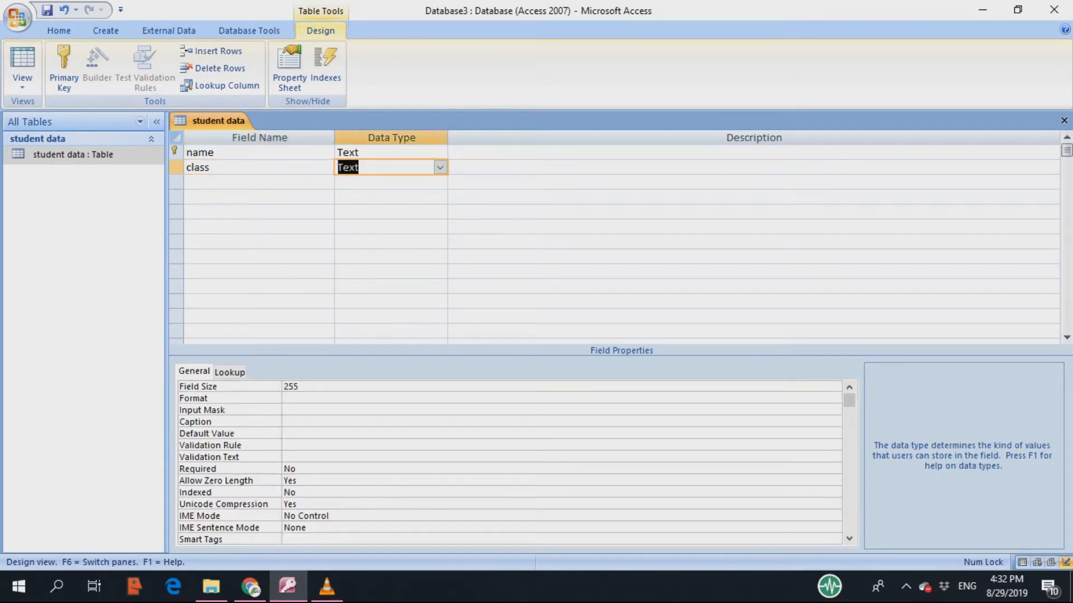
{"action": "key", "text": "alt+Down"}
{"action": "key", "text": "Down"}
{"action": "key", "text": "Down"}
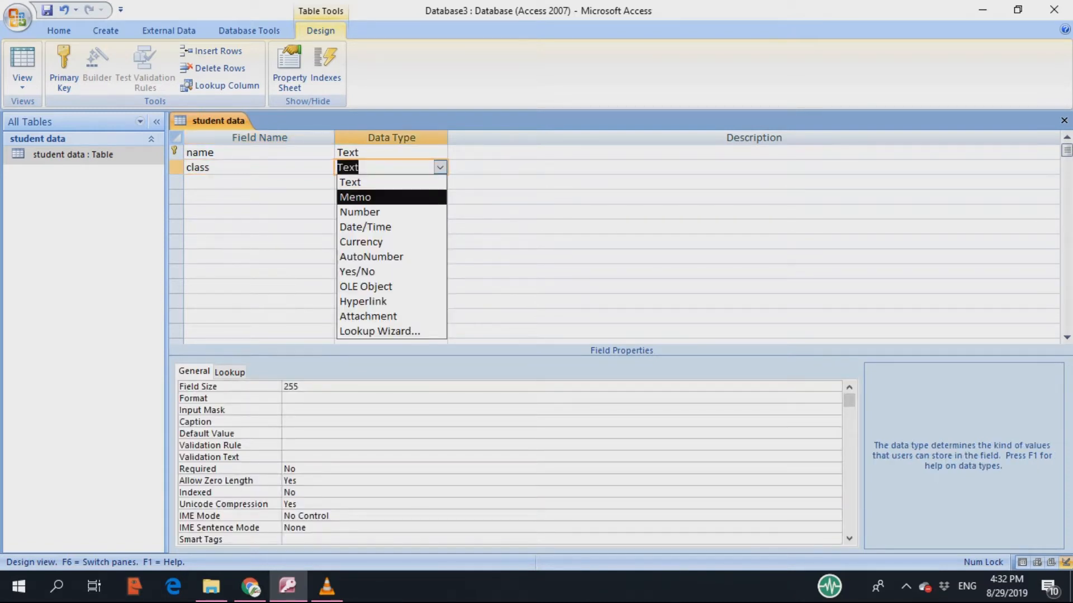
{"action": "key", "text": "Return"}
{"action": "key", "text": "Tab"}
{"action": "key", "text": "Tab"}
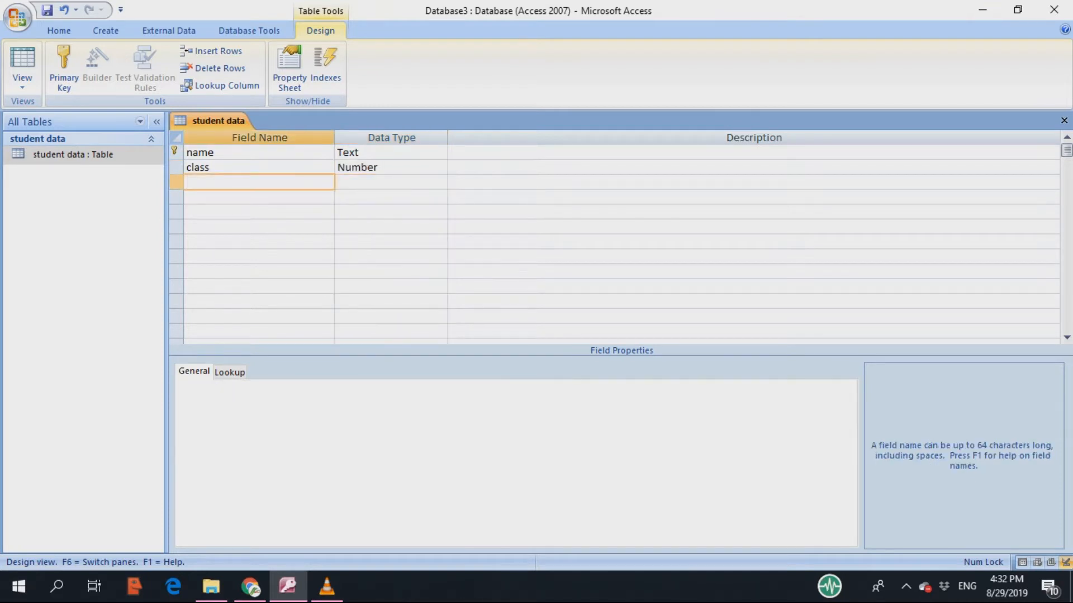
{"action": "type", "text": "depart"}
{"action": "key", "text": "Tab"}
{"action": "key", "text": "shift+Tab"}
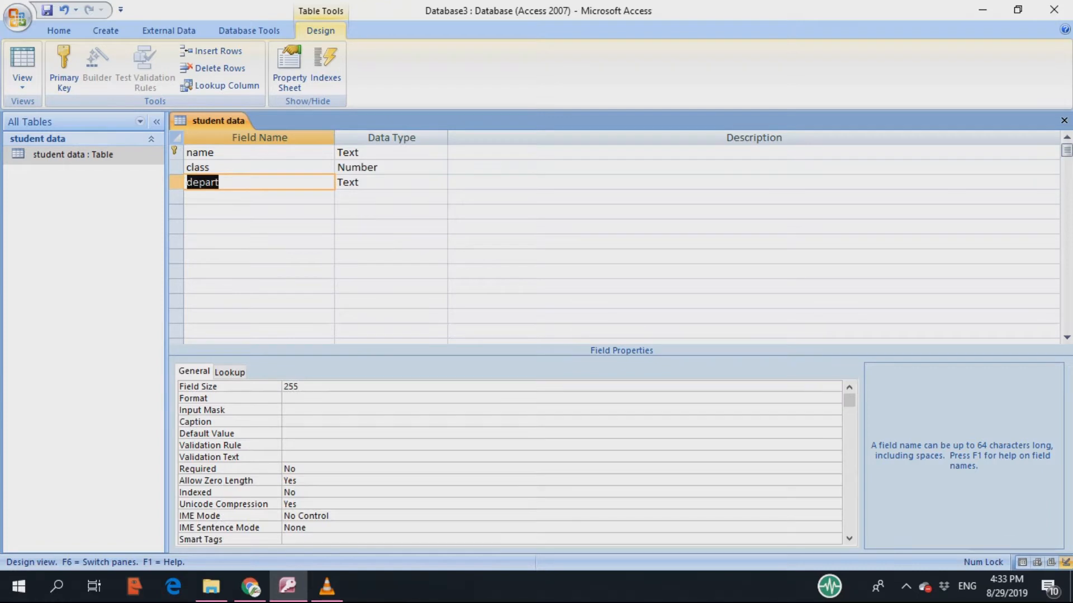
- Name the third field "year" and set its data type to Number
{"action": "type", "text": "yo"}
{"action": "key", "text": "BackSpace"}
{"action": "type", "text": "ear"}
{"action": "key", "text": "Tab"}
{"action": "key", "text": "Return"}
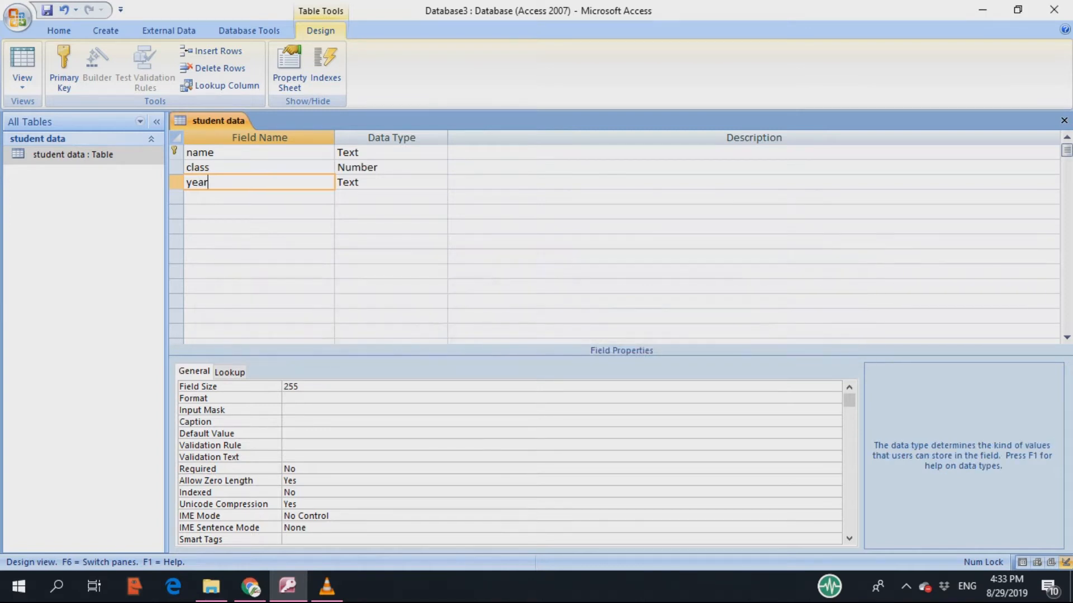
{"action": "key", "text": "Tab"}
{"action": "key", "text": "Return"}
{"action": "left_click", "coordinate": [417, 183]}
{"action": "left_click", "coordinate": [441, 183]}
{"action": "key", "text": "Down"}
{"action": "key", "text": "Down"}
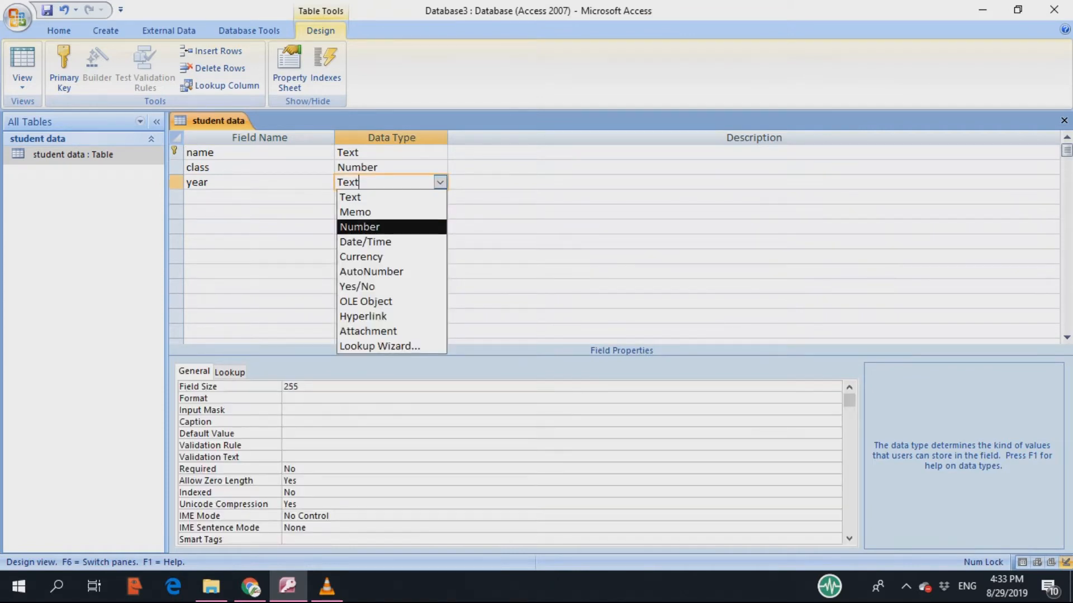
{"action": "key", "text": "Return"}
- Add a fourth field named "depart" with the Text data type
{"action": "left_click", "coordinate": [259, 197]}
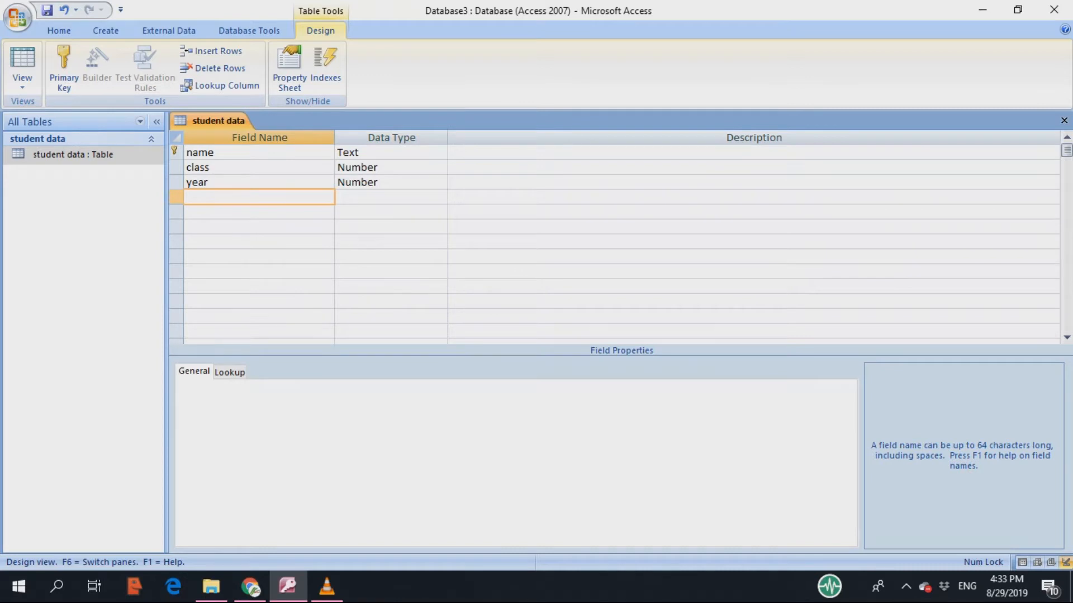
{"action": "type", "text": "depart"}
{"action": "key", "text": "Tab"}
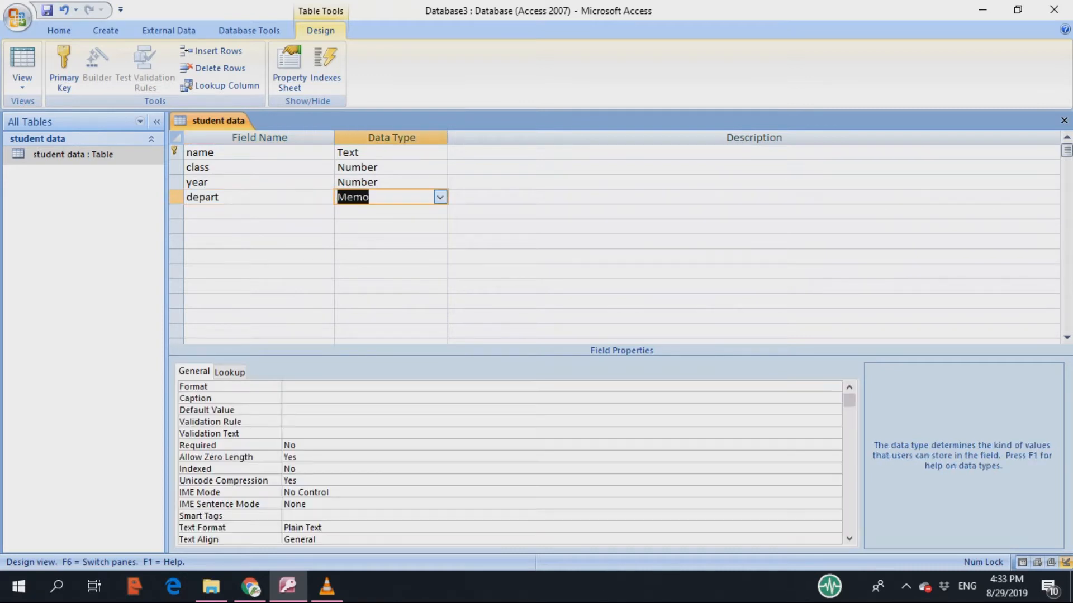
{"action": "left_click", "coordinate": [440, 197]}
{"action": "left_click", "coordinate": [368, 212]}
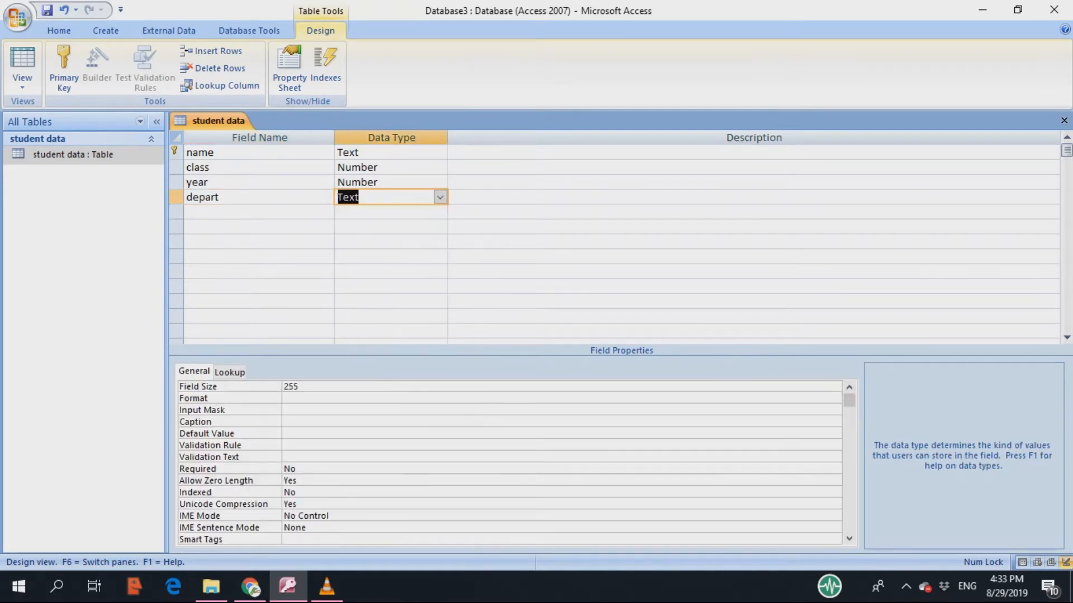
- Add a fifth field named "spacification" with the Text data type
{"action": "left_click", "coordinate": [260, 212]}
{"action": "type", "text": "spacification"}
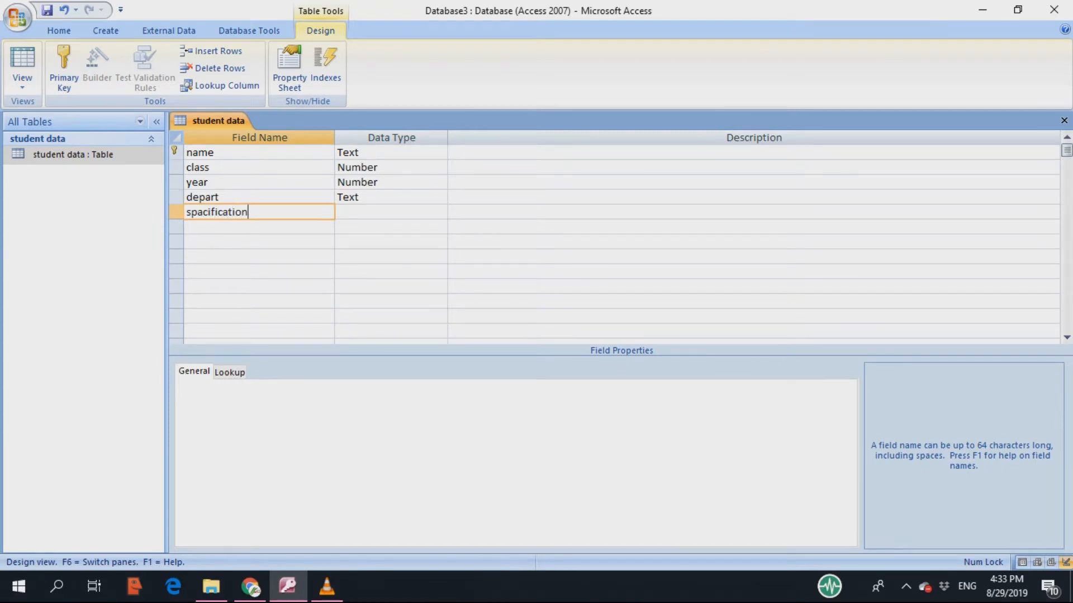
{"action": "left_click", "coordinate": [385, 212]}
{"action": "left_click", "coordinate": [385, 256]}
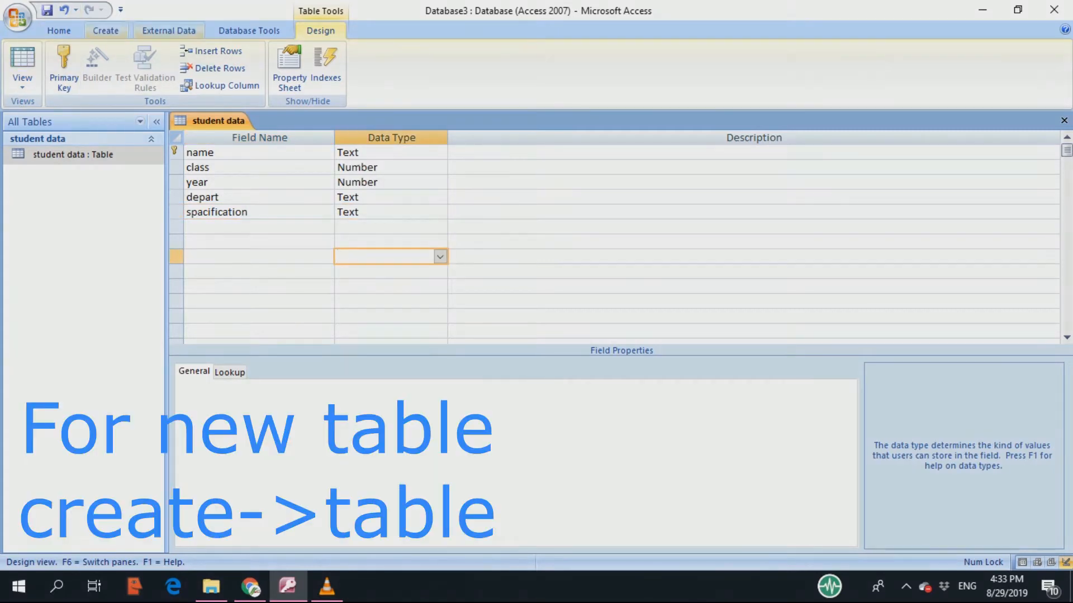
- Open the student data table in Datasheet View, saving its design changes
{"action": "left_click", "coordinate": [106, 30]}
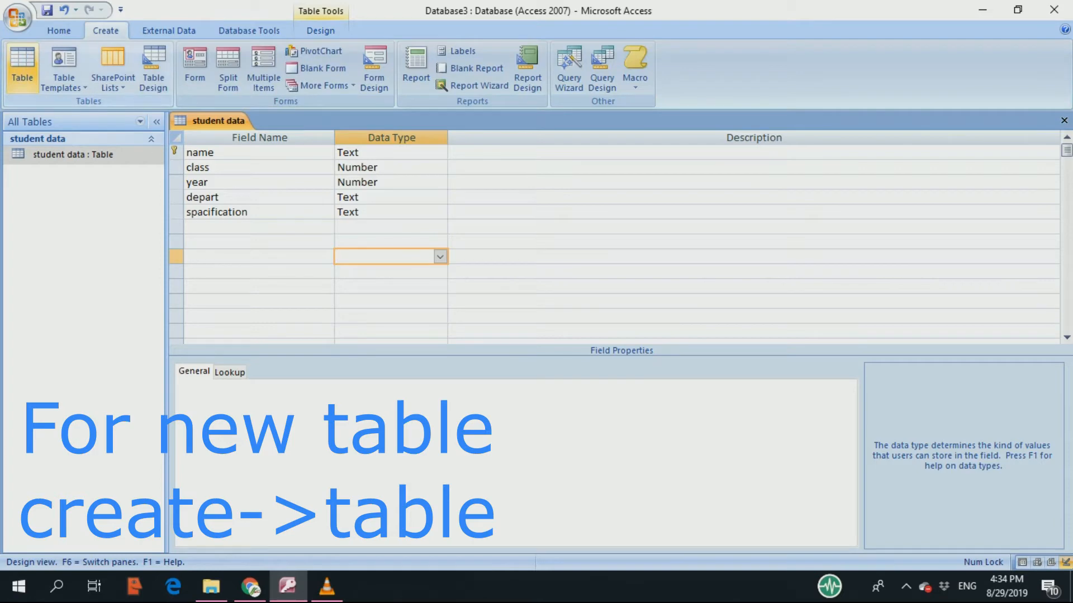
{"action": "right_click", "coordinate": [112, 155]}
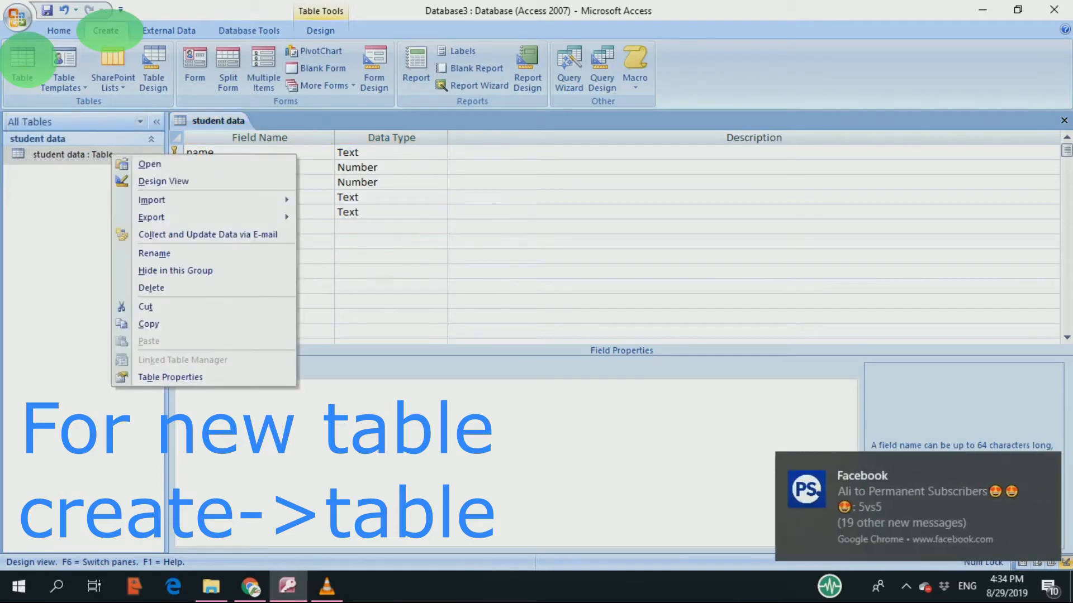
{"action": "left_click", "coordinate": [163, 181]}
{"action": "right_click", "coordinate": [105, 156]}
{"action": "left_click", "coordinate": [144, 168]}
{"action": "left_click", "coordinate": [508, 336]}
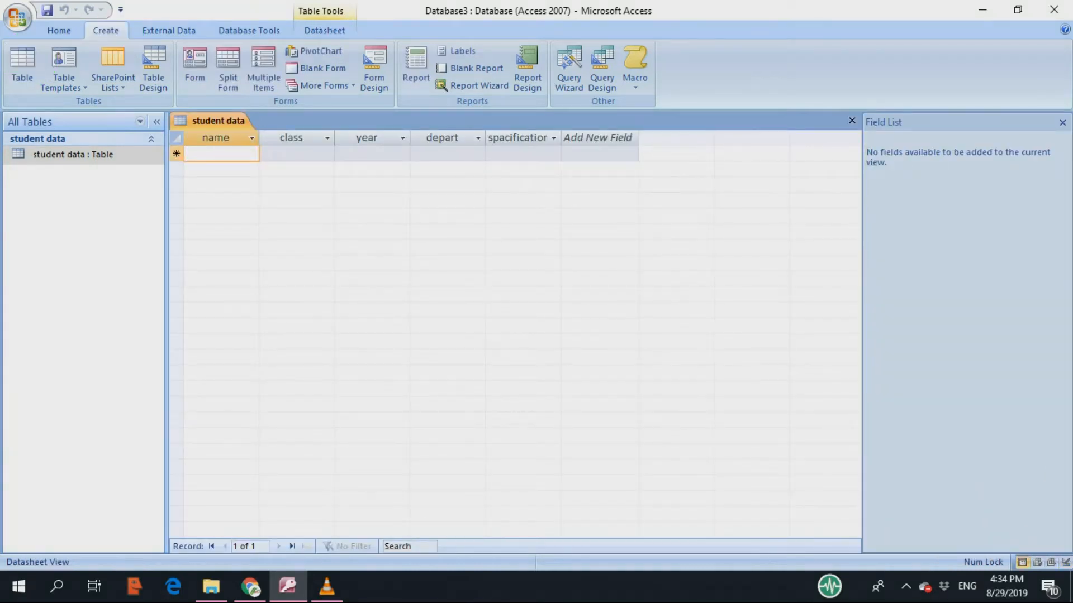
{"action": "left_click", "coordinate": [296, 154]}
{"action": "left_click", "coordinate": [221, 155]}
- Create a new table and open it in Design View, saving it as "student result"
{"action": "left_click", "coordinate": [22, 64]}
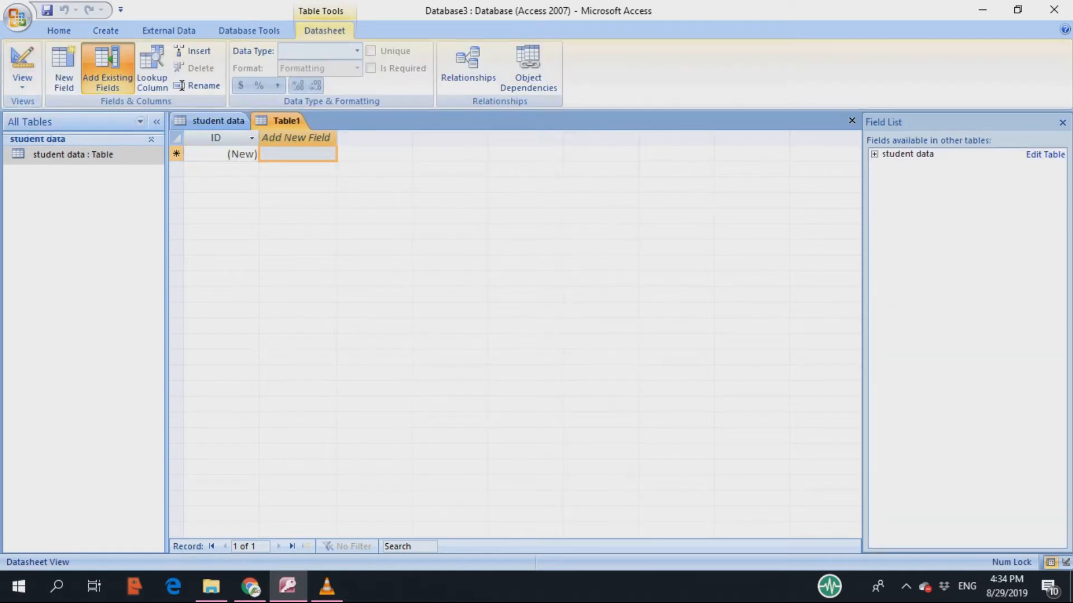
{"action": "left_click", "coordinate": [223, 155]}
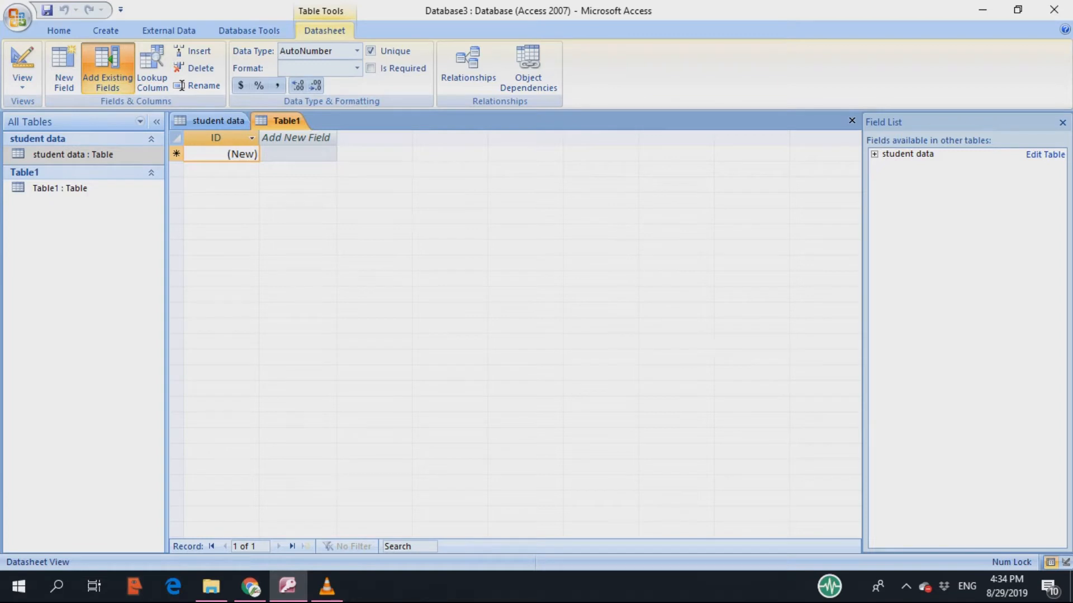
{"action": "left_click", "coordinate": [60, 188]}
{"action": "right_click", "coordinate": [44, 188]}
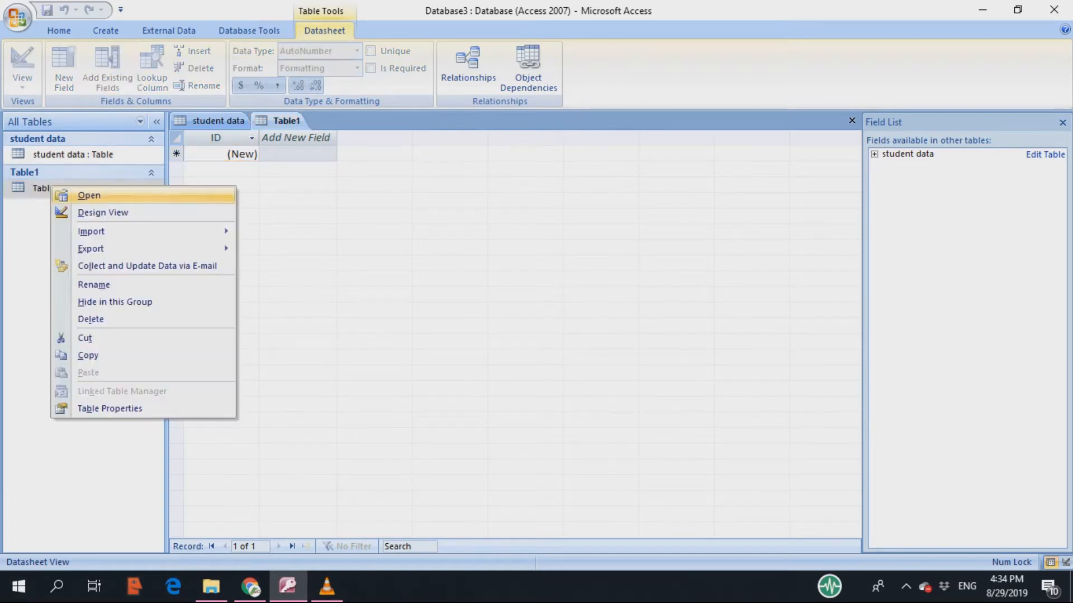
{"action": "left_click", "coordinate": [84, 212]}
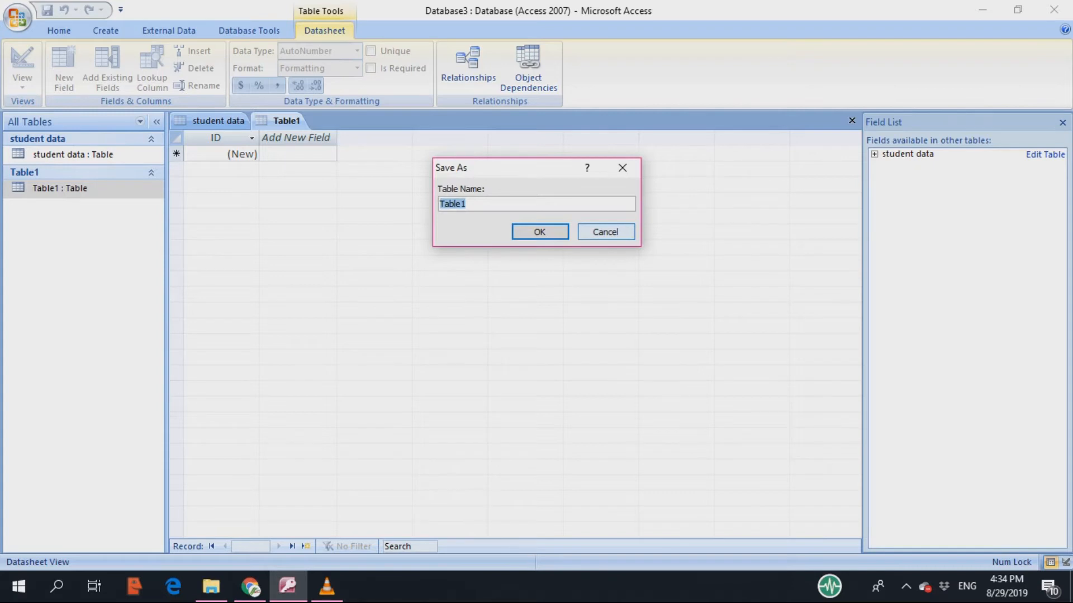
{"action": "type", "text": "student result"}
{"action": "key", "text": "Return"}
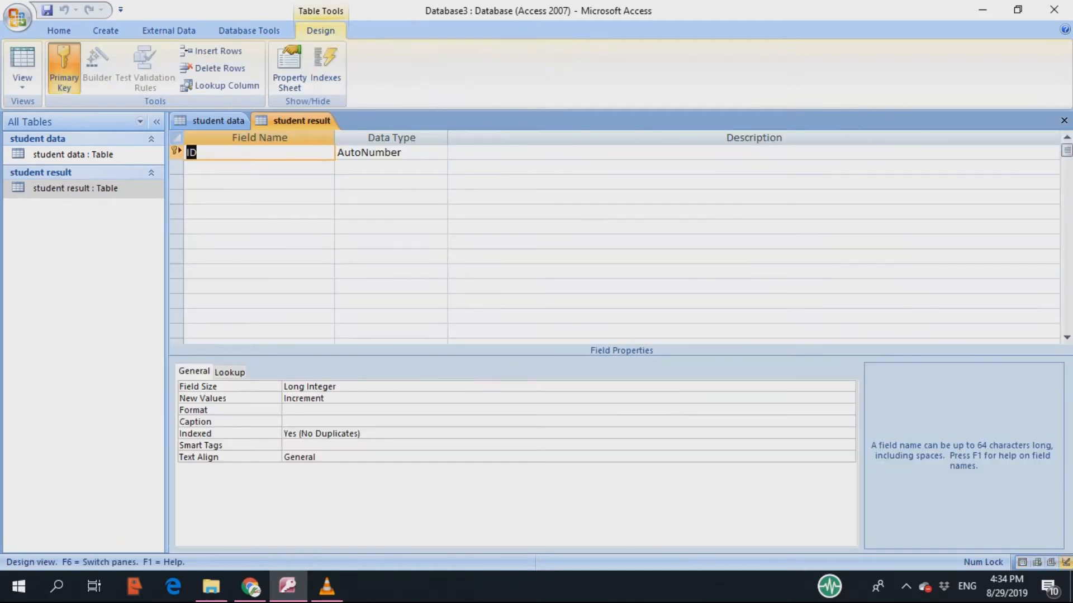
- Rename the ID field of the student result table to "result" and set its data type to Text
{"action": "left_click", "coordinate": [246, 167]}
{"action": "left_click", "coordinate": [246, 152]}
{"action": "key", "text": "BackSpace"}
{"action": "key", "text": "BackSpace"}
{"action": "type", "text": "result"}
{"action": "key", "text": "Tab"}
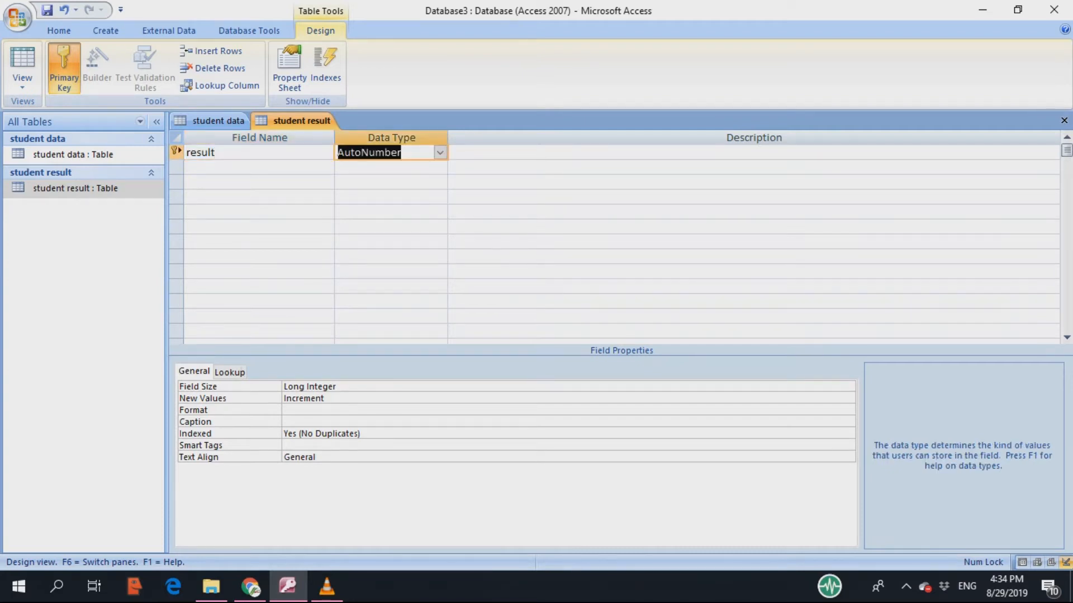
{"action": "left_click", "coordinate": [440, 152]}
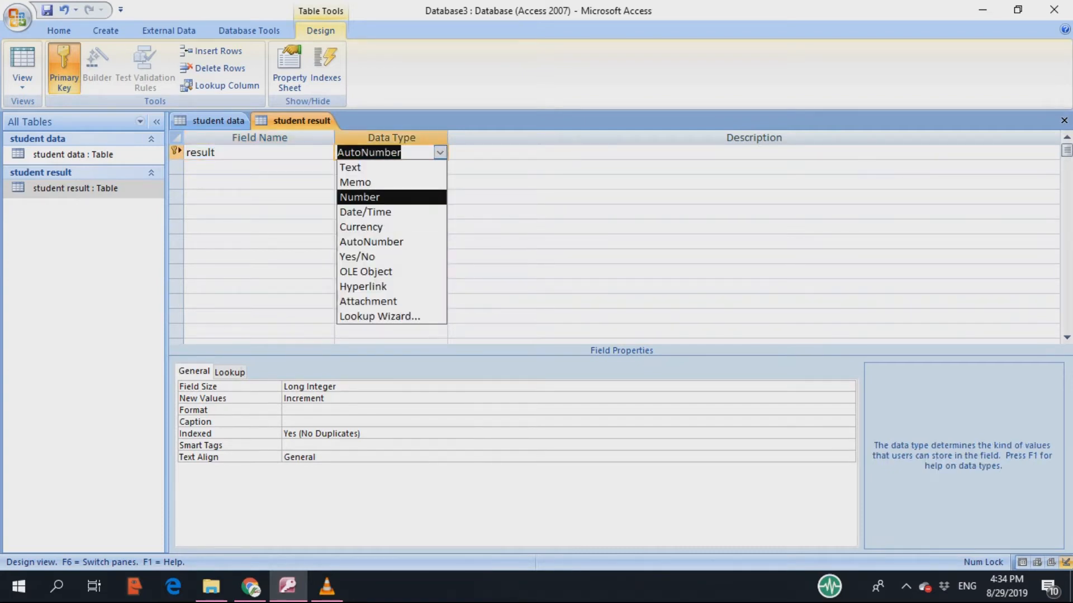
{"action": "left_click", "coordinate": [369, 168]}
- Add a field named "remarks" with the Text data type below the result field
{"action": "left_click", "coordinate": [259, 168]}
{"action": "type", "text": "remar"}
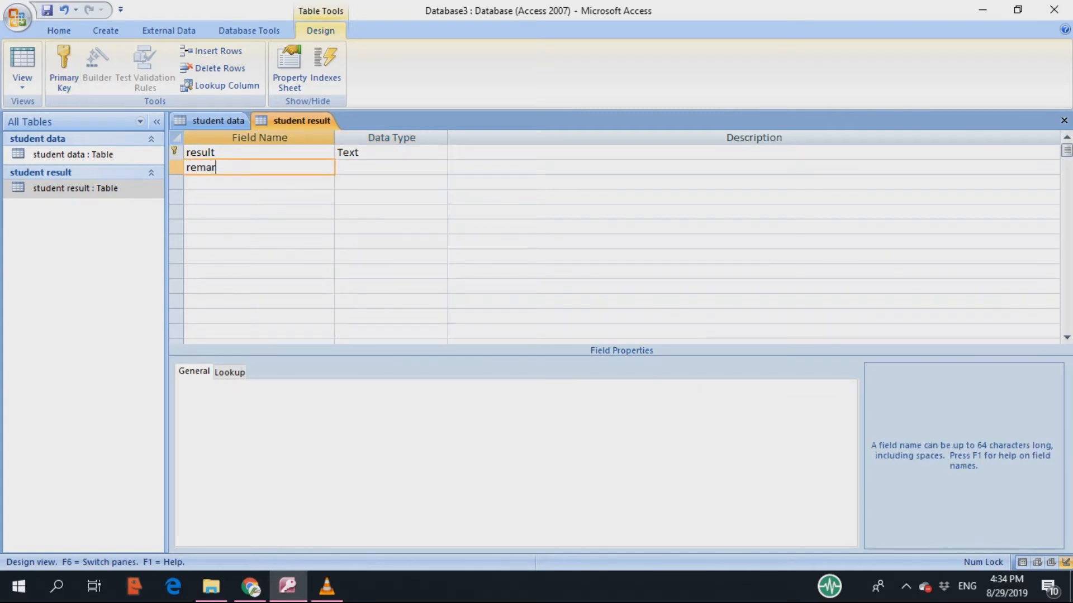
{"action": "type", "text": "ks"}
{"action": "key", "text": "Return"}
{"action": "key", "text": "Return"}
{"action": "key", "text": "Return"}
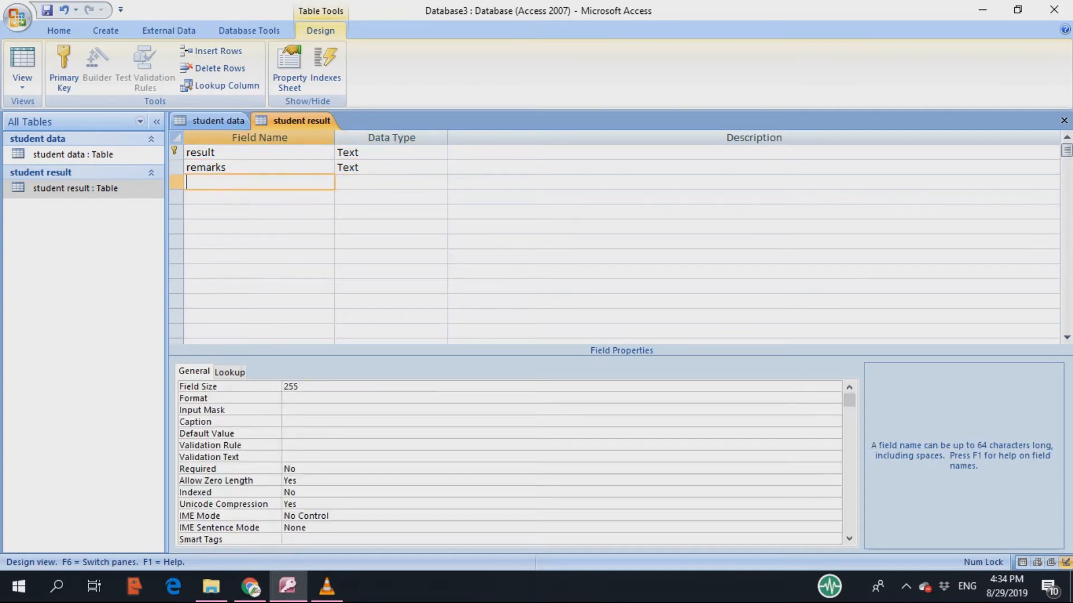
- Add a field named "grade" with the Text data type below remarks
{"action": "type", "text": "grade"}
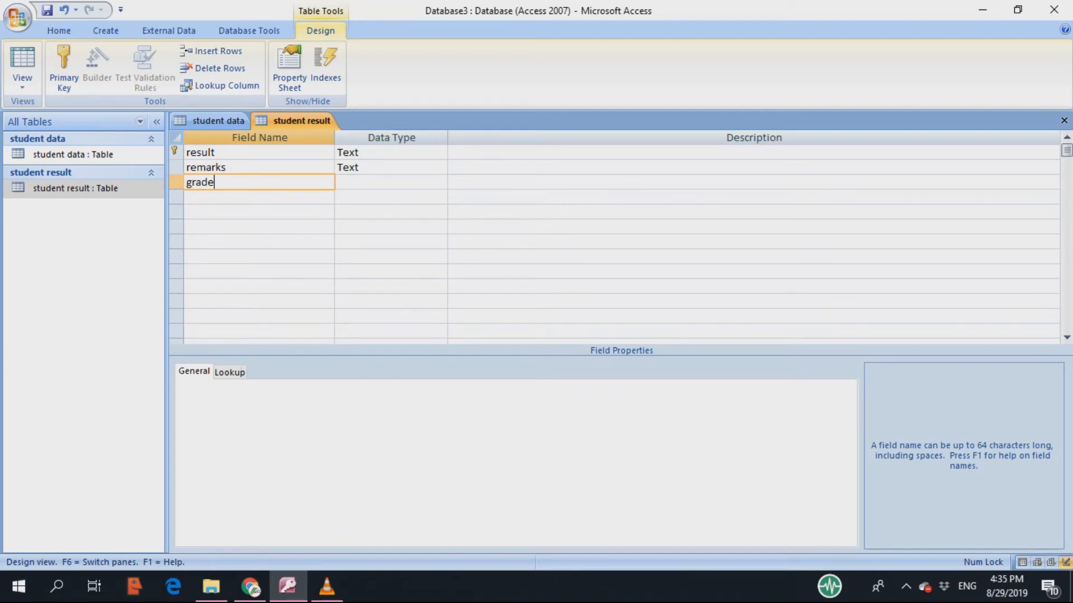
{"action": "key", "text": "Return"}
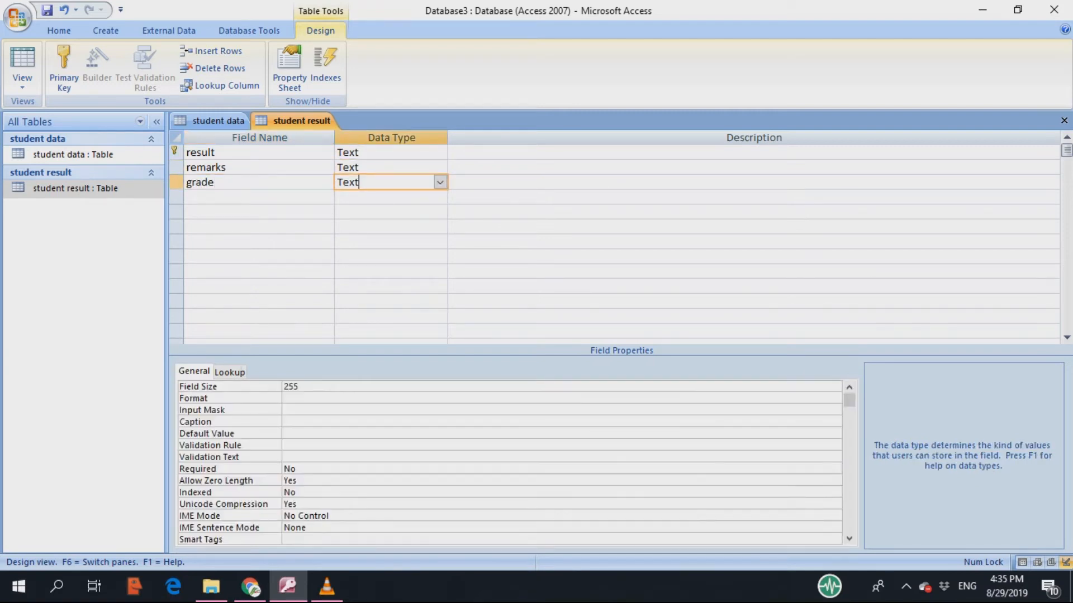
{"action": "key", "text": "Return"}
{"action": "key", "text": "Return"}
- Add a field named "percentage" with the Number data type below grade
{"action": "type", "text": "per"}
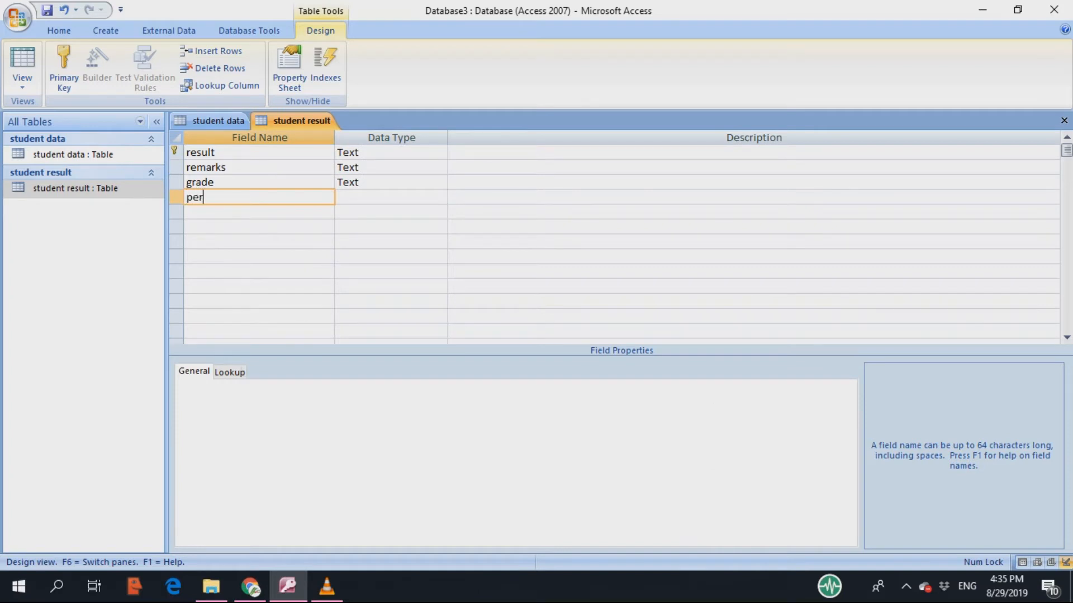
{"action": "type", "text": "centage"}
{"action": "key", "text": "Return"}
{"action": "left_click", "coordinate": [440, 197]}
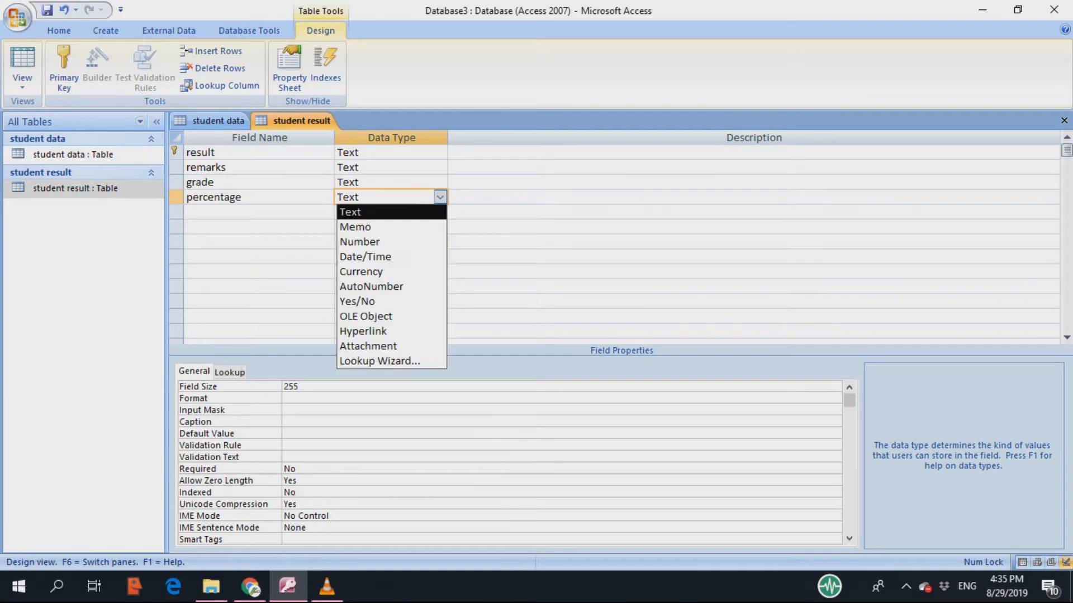
{"action": "left_click", "coordinate": [357, 241]}
{"action": "key", "text": "Return"}
{"action": "key", "text": "Return"}
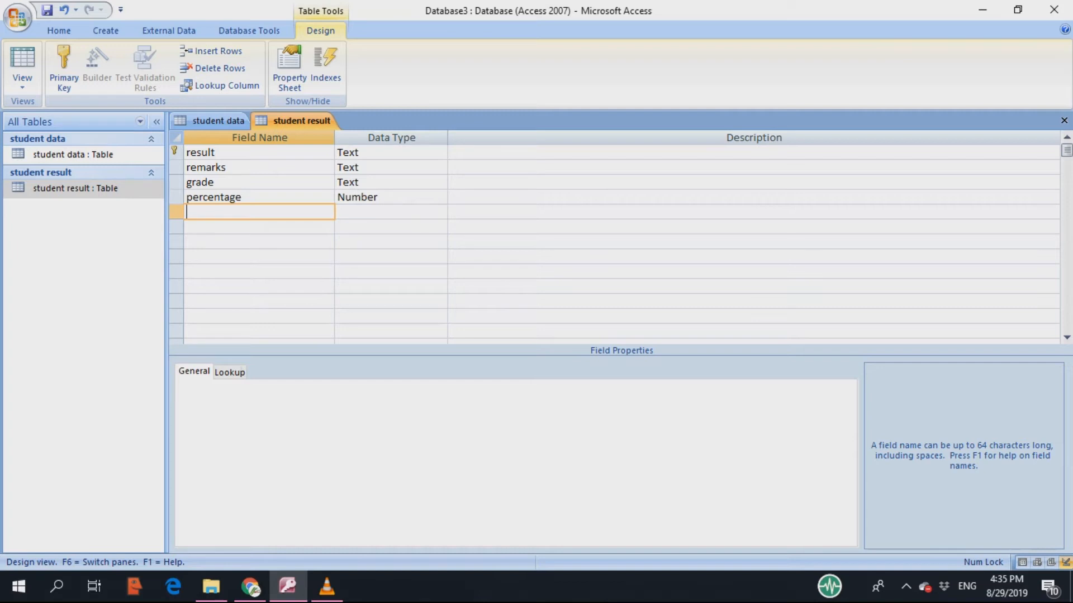
- Add a field named "charector" with the Text data type below percentage
{"action": "type", "text": "charector"}
{"action": "key", "text": "Tab"}
{"action": "left_click", "coordinate": [260, 271]}
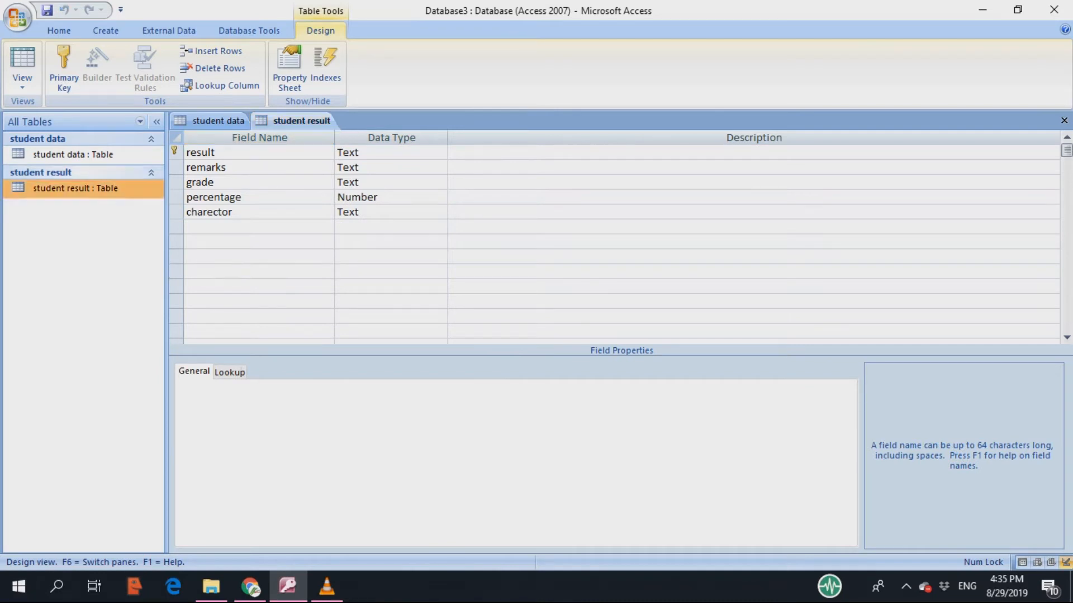
- Open the student result table in datasheet view, saving its design changes
{"action": "right_click", "coordinate": [134, 173]}
{"action": "mouse_move", "coordinate": [173, 182]}
{"action": "left_click", "coordinate": [72, 188]}
{"action": "right_click", "coordinate": [82, 187]}
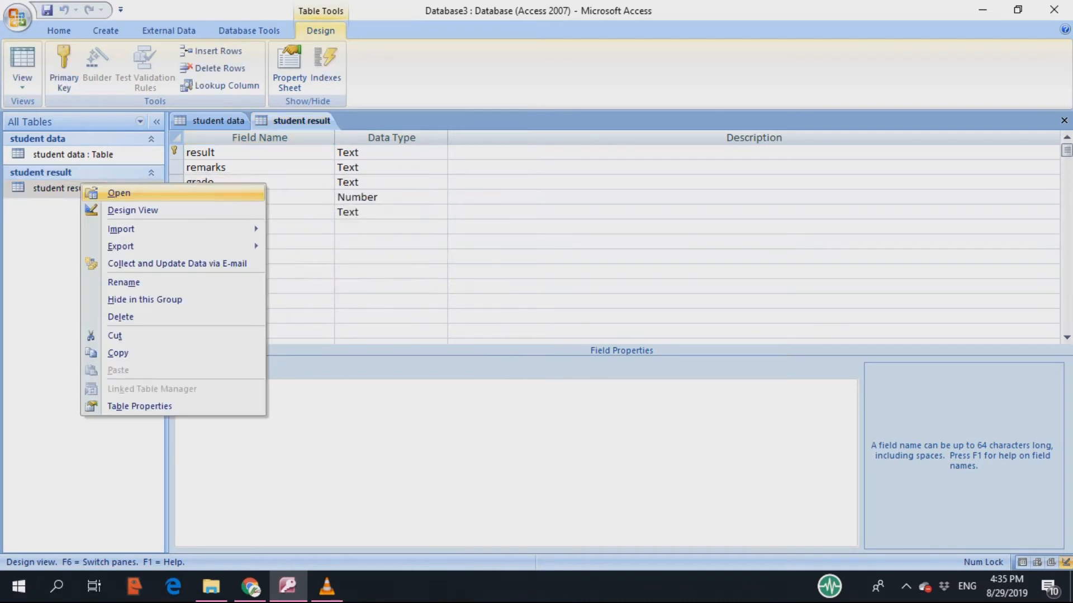
{"action": "left_click", "coordinate": [133, 210]}
{"action": "right_click", "coordinate": [144, 190]}
{"action": "left_click", "coordinate": [167, 207]}
{"action": "key", "text": "Return"}
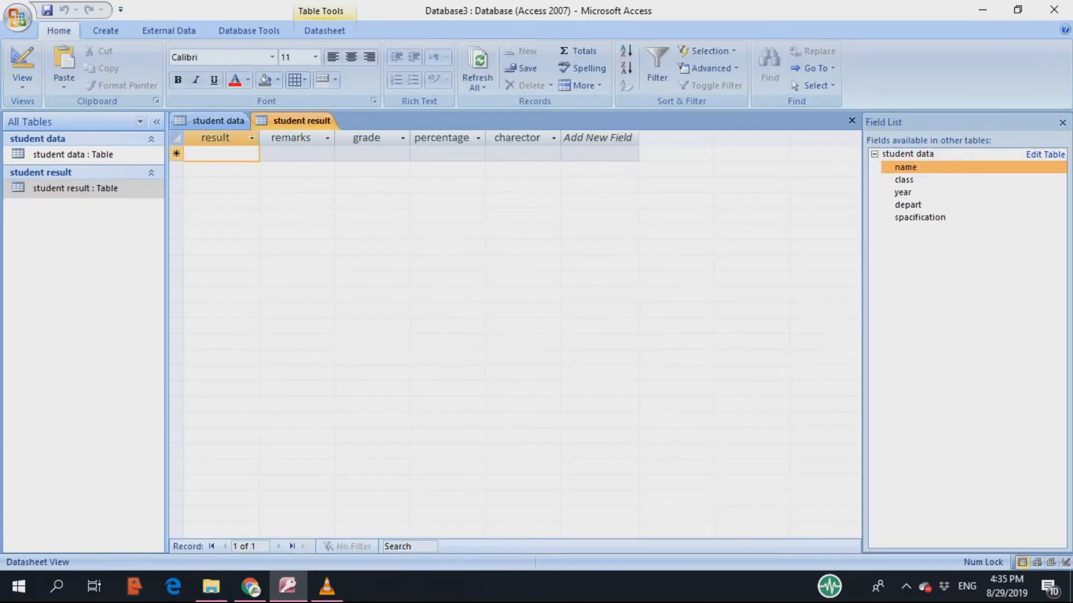
- Try to build a simple query combining all fields of student result and student data, continuing to the Relationships window
{"action": "left_click", "coordinate": [105, 30]}
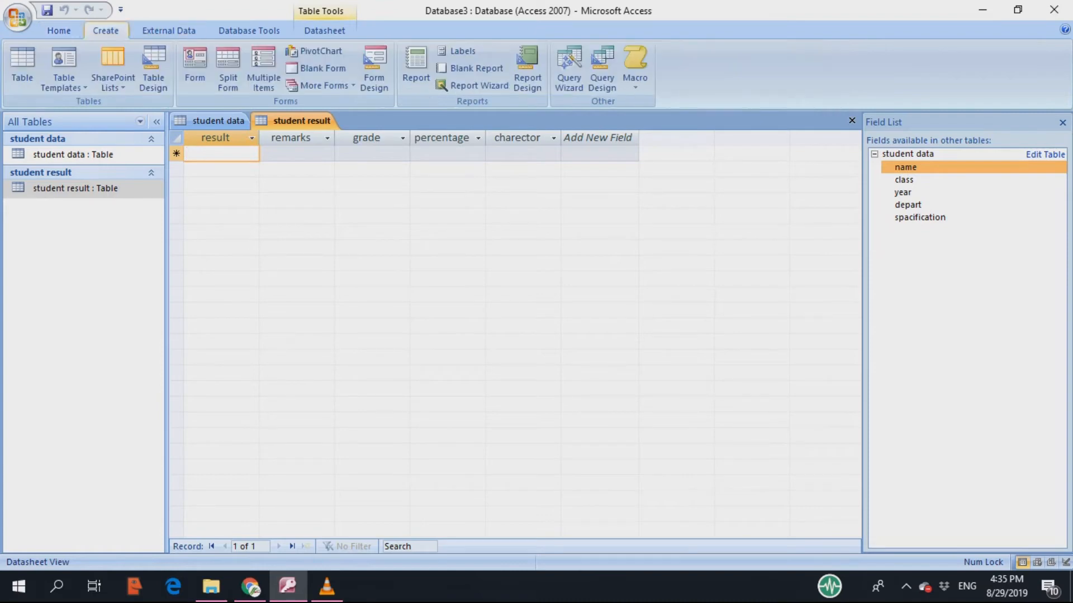
{"action": "left_click", "coordinate": [569, 67]}
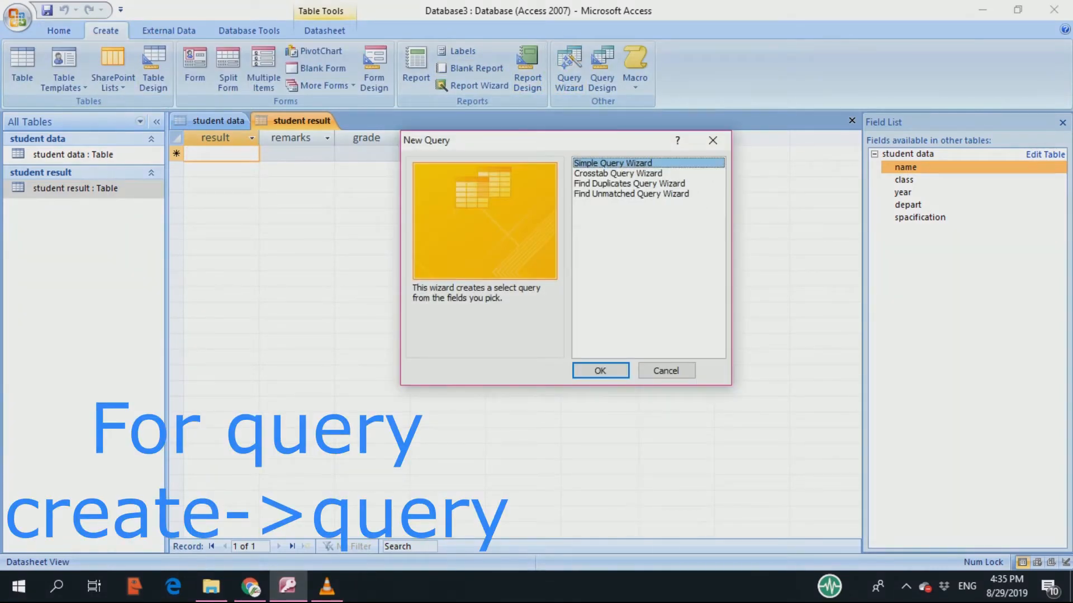
{"action": "left_click_drag", "start_coordinate": [637, 141], "coordinate": [620, 209]}
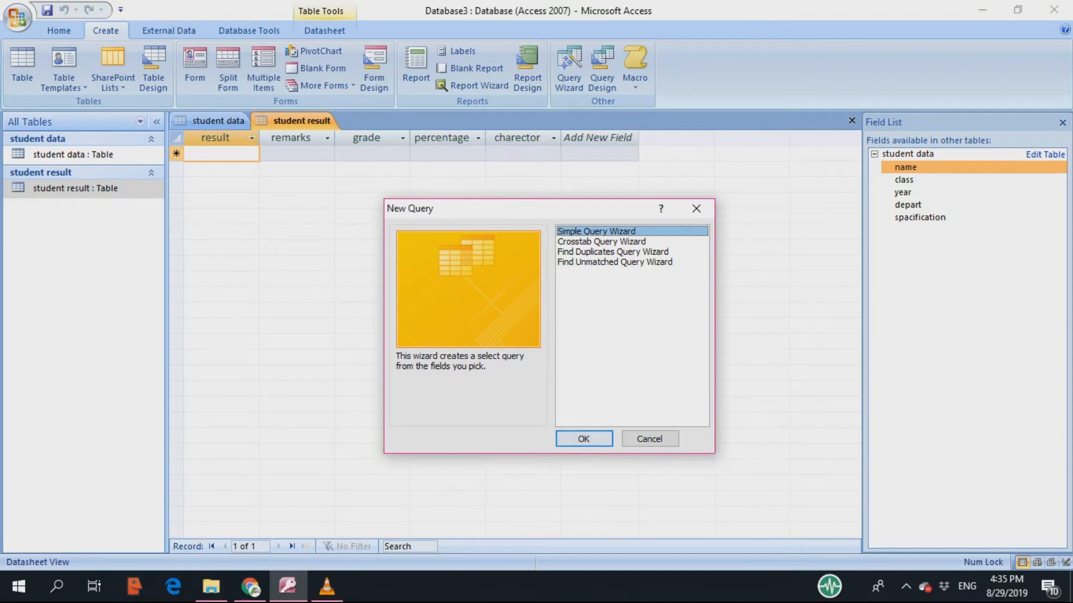
{"action": "left_click", "coordinate": [584, 439]}
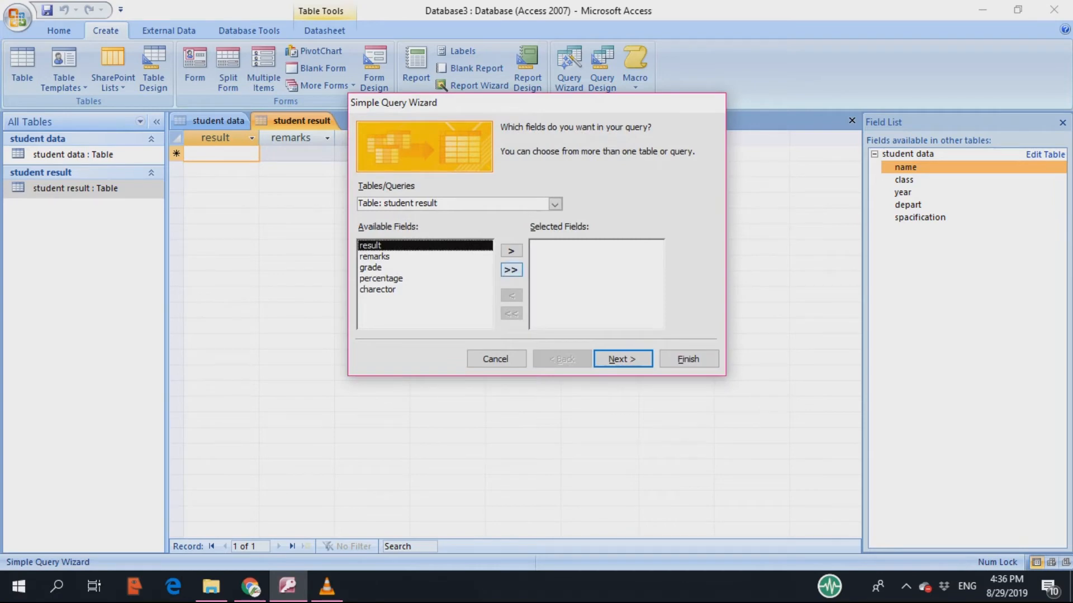
{"action": "left_click", "coordinate": [511, 269]}
{"action": "left_click", "coordinate": [555, 204]}
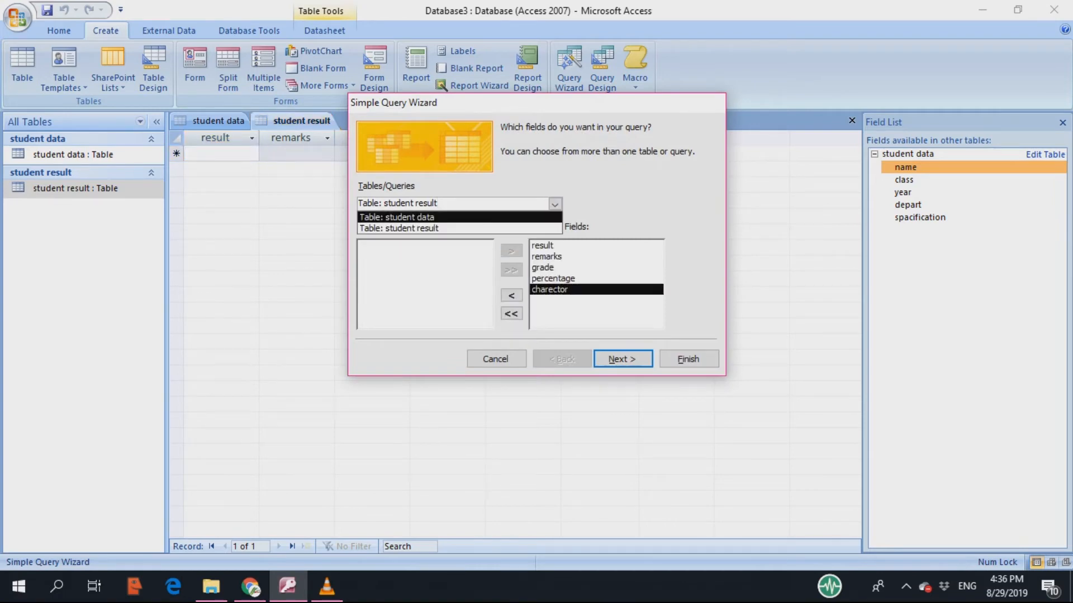
{"action": "left_click", "coordinate": [397, 218]}
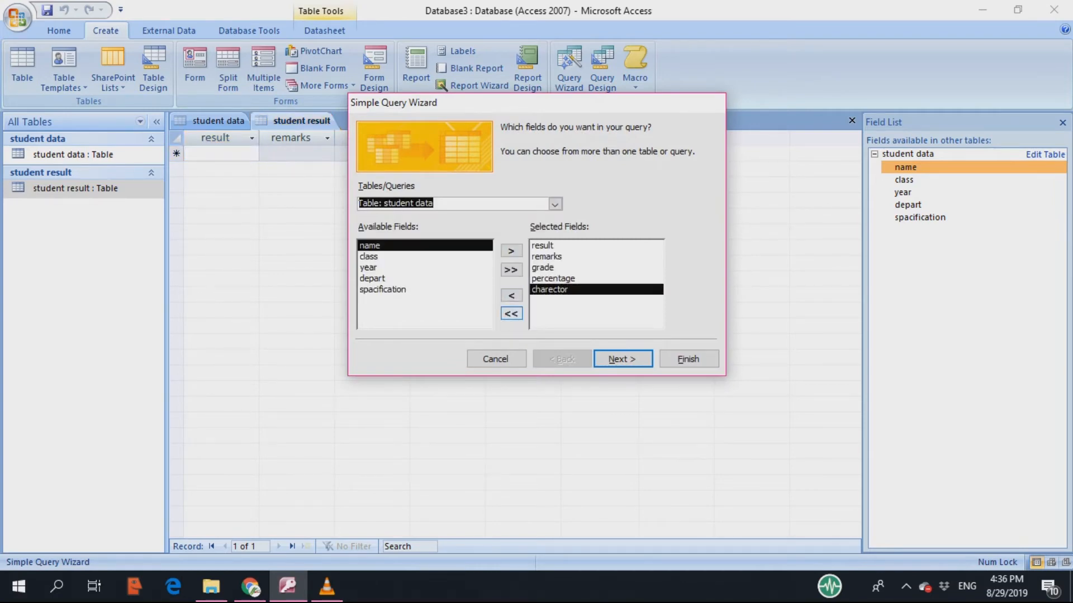
{"action": "left_click", "coordinate": [511, 270]}
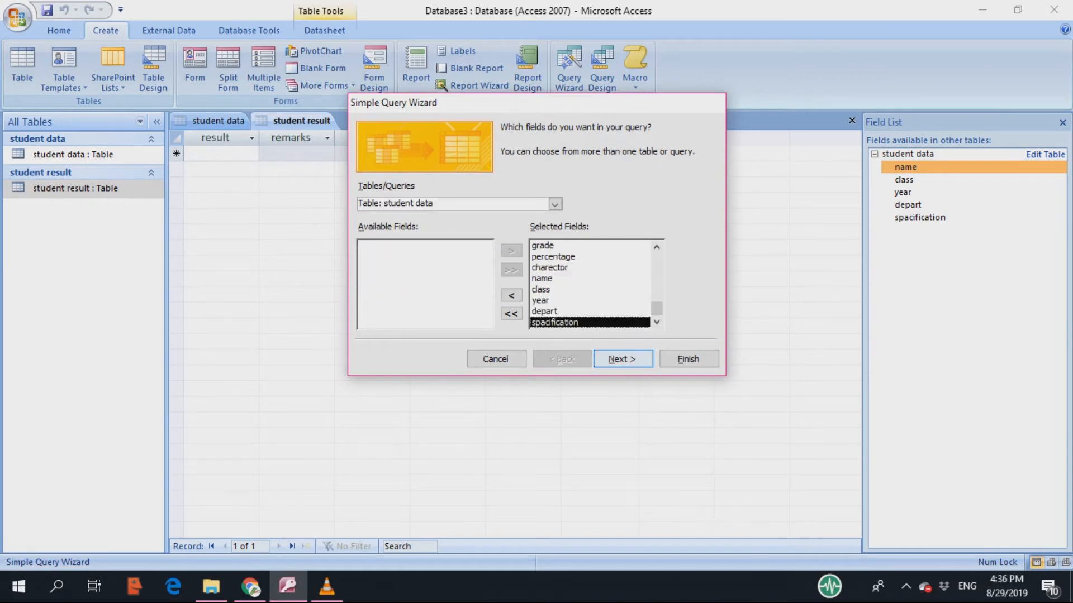
{"action": "left_click", "coordinate": [622, 359]}
{"action": "key", "text": "Return"}
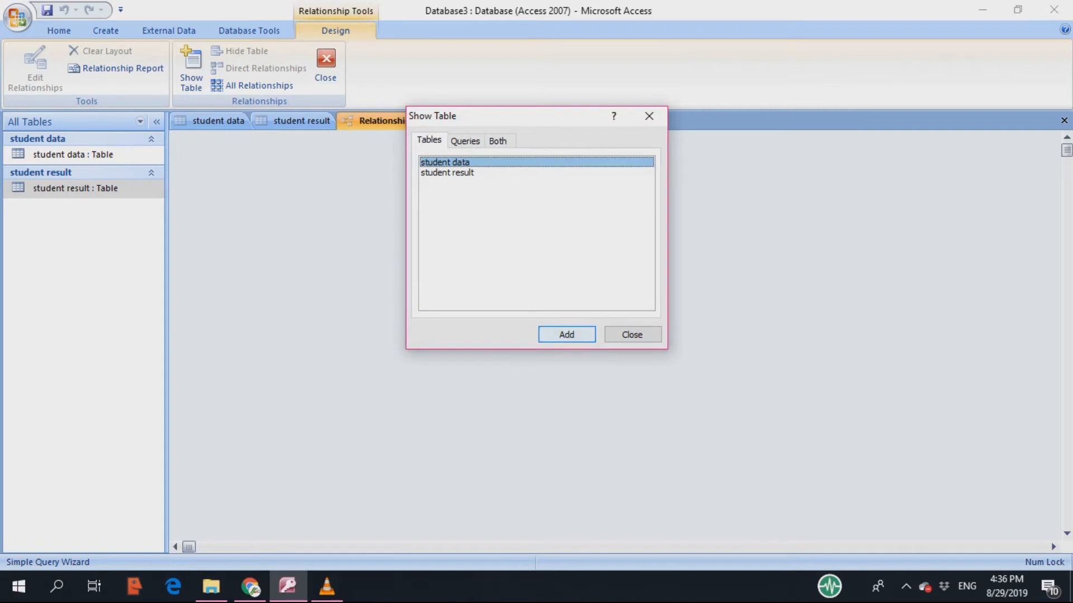
- Add the student data and student result tables to the relationships layout
{"action": "left_click", "coordinate": [567, 335]}
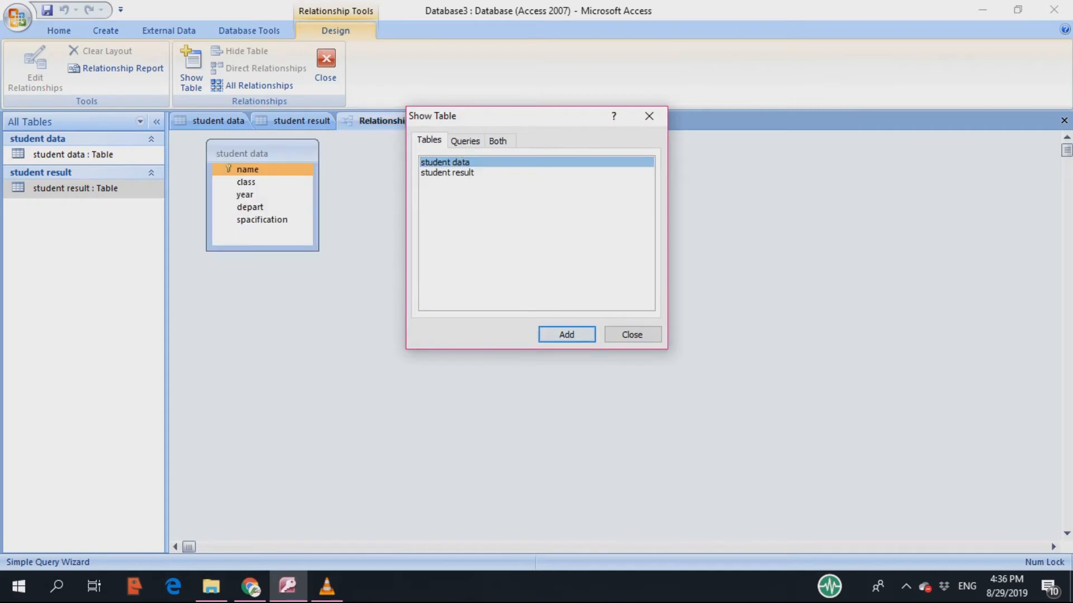
{"action": "left_click", "coordinate": [447, 172]}
{"action": "left_click", "coordinate": [566, 335]}
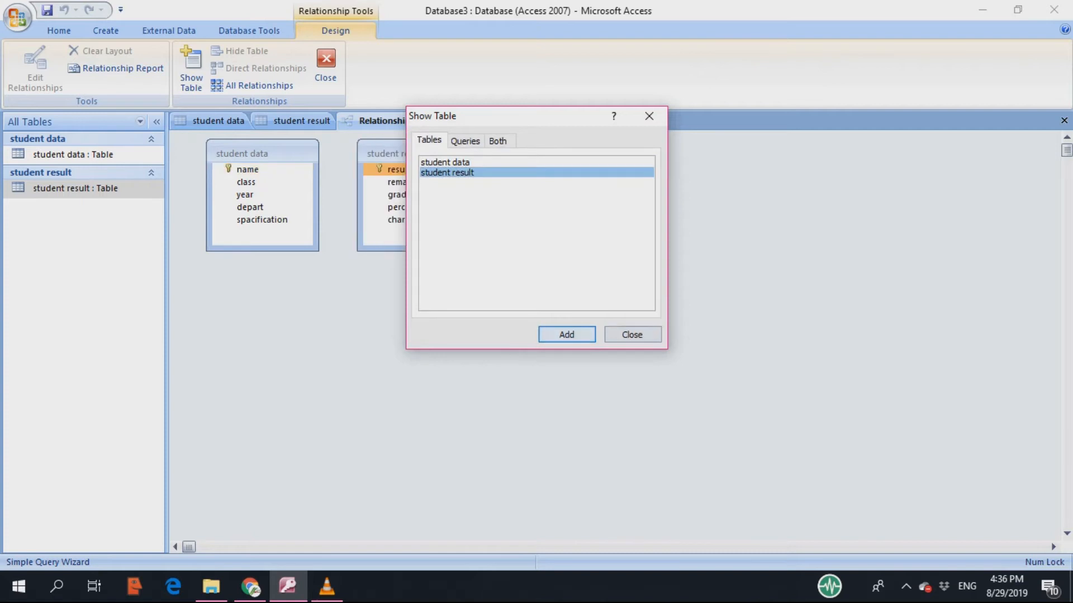
{"action": "left_click", "coordinate": [633, 334]}
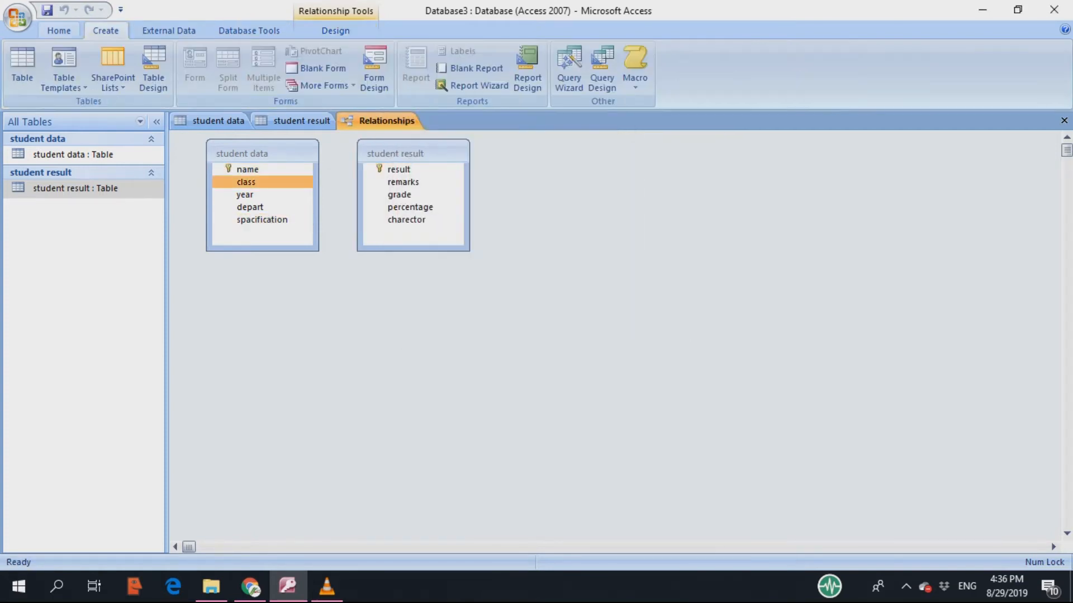
- Create a simple query containing all fields of the student data table
{"action": "left_click", "coordinate": [568, 67]}
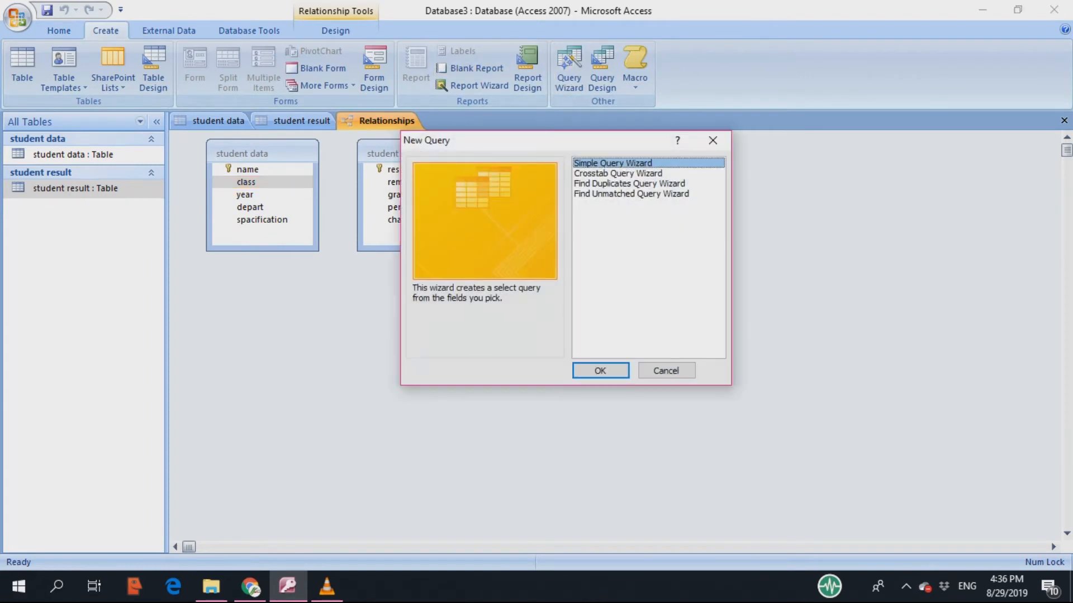
{"action": "key", "text": "Return"}
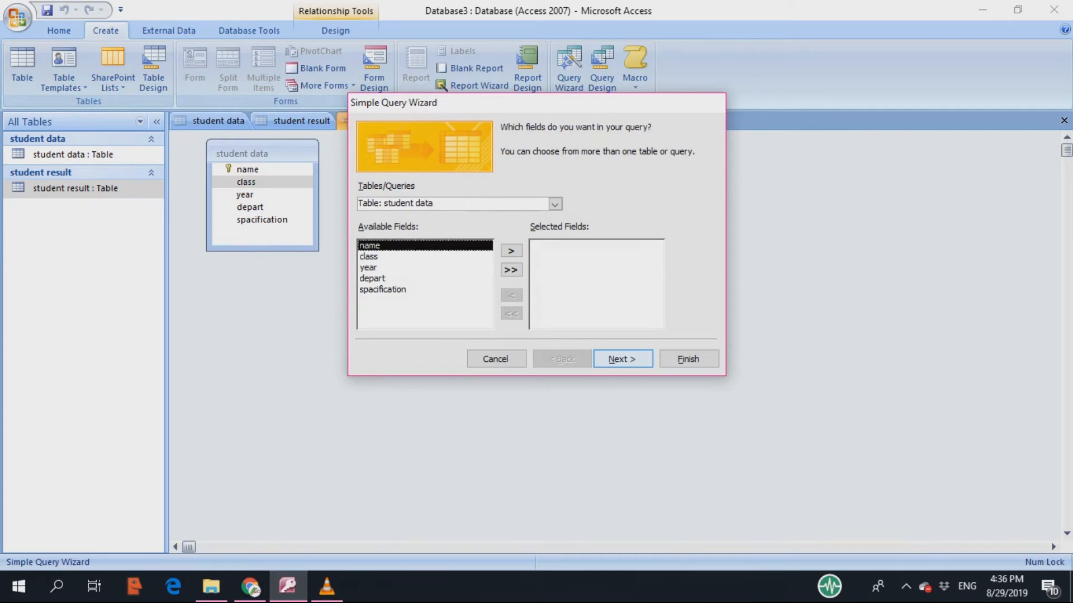
{"action": "key", "text": "Return"}
{"action": "key", "text": "Return"}
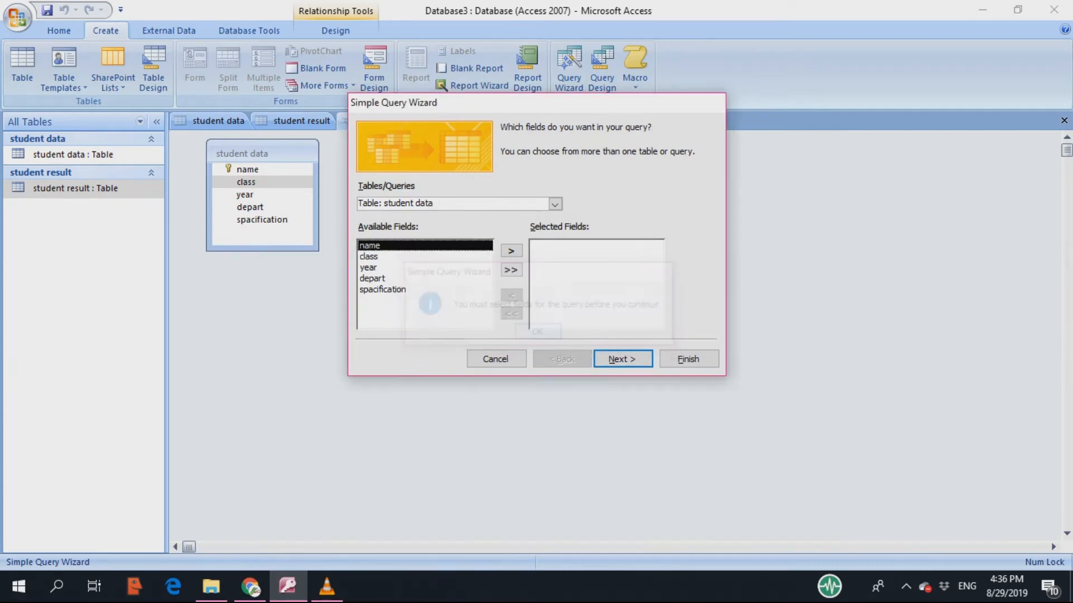
{"action": "left_click", "coordinate": [512, 271]}
{"action": "left_click", "coordinate": [689, 360]}
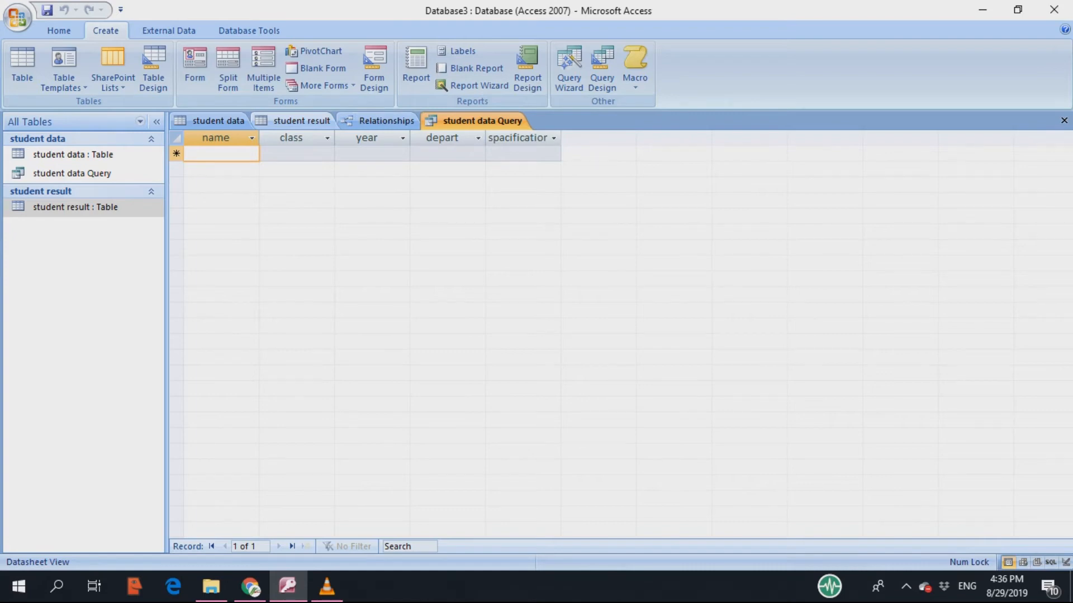
- Create a simple detail query containing all fields of the student result table
{"action": "left_click", "coordinate": [294, 121]}
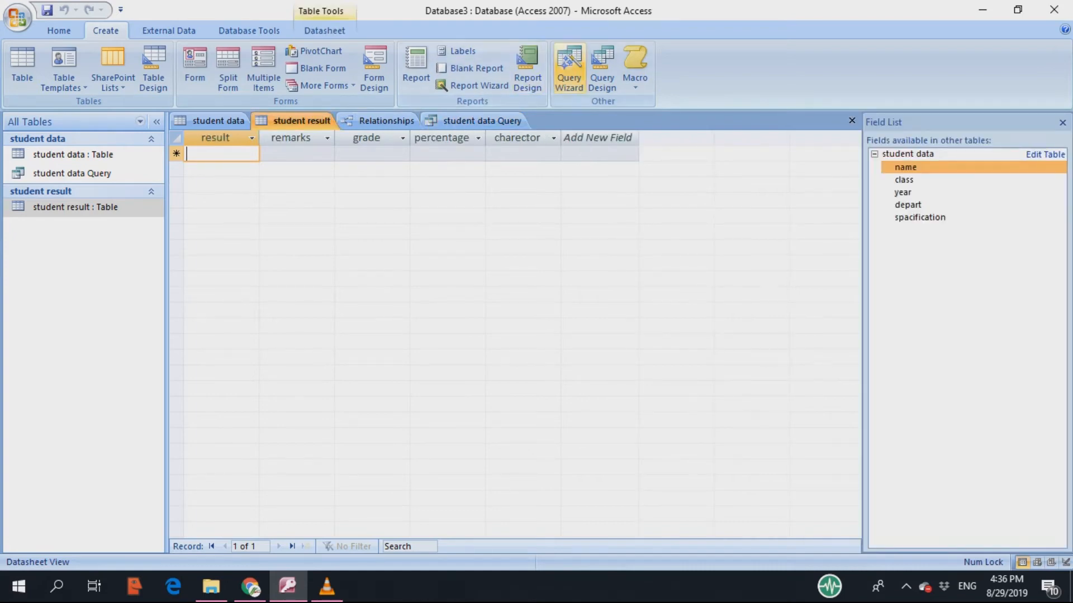
{"action": "left_click", "coordinate": [569, 67]}
{"action": "key", "text": "Return"}
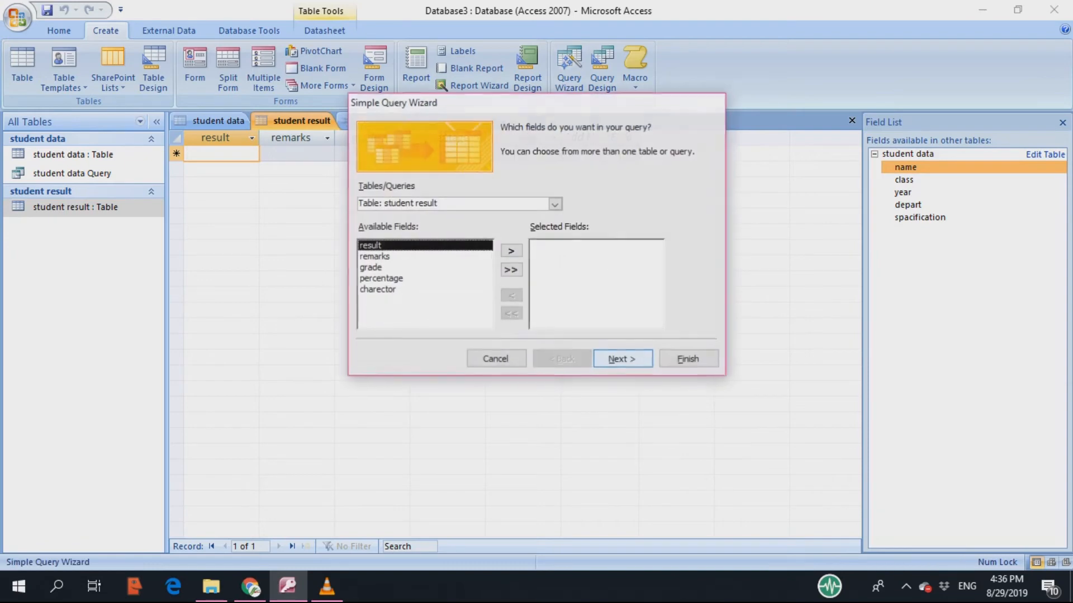
{"action": "left_click", "coordinate": [511, 270]}
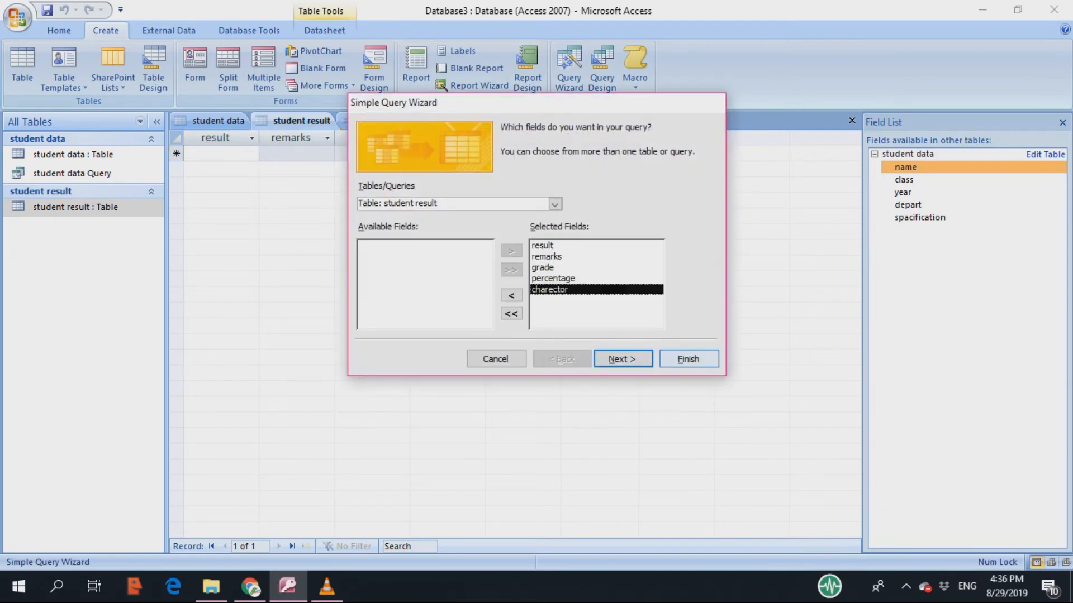
{"action": "left_click", "coordinate": [622, 359]}
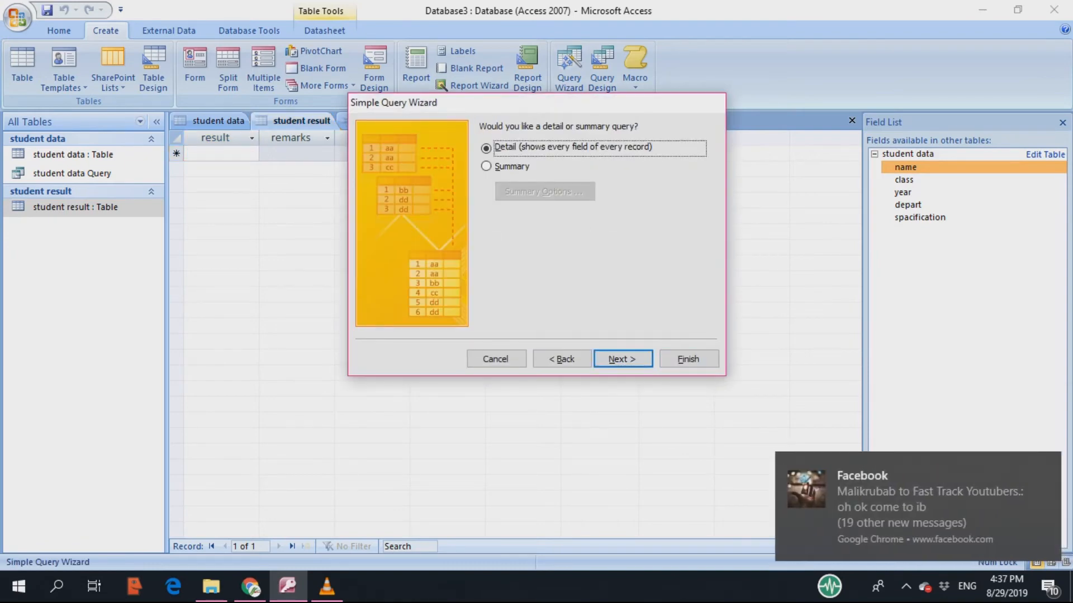
{"action": "left_click", "coordinate": [622, 359]}
{"action": "left_click", "coordinate": [689, 359]}
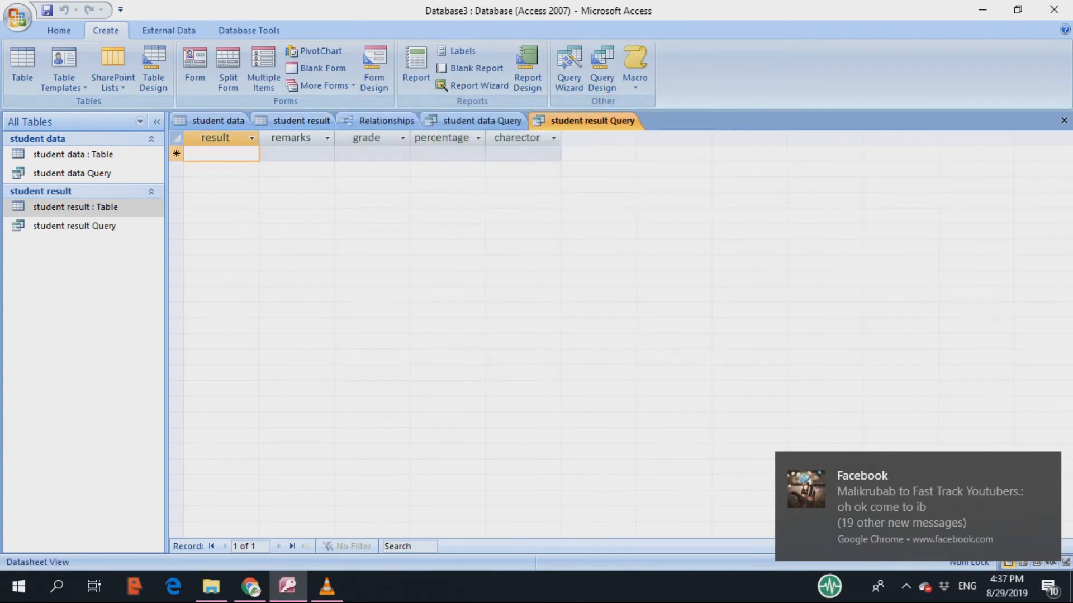
- In the student data query, enter a record with the student's name, class 14, year 2018 and depart "ispa"
{"action": "left_click", "coordinate": [482, 121]}
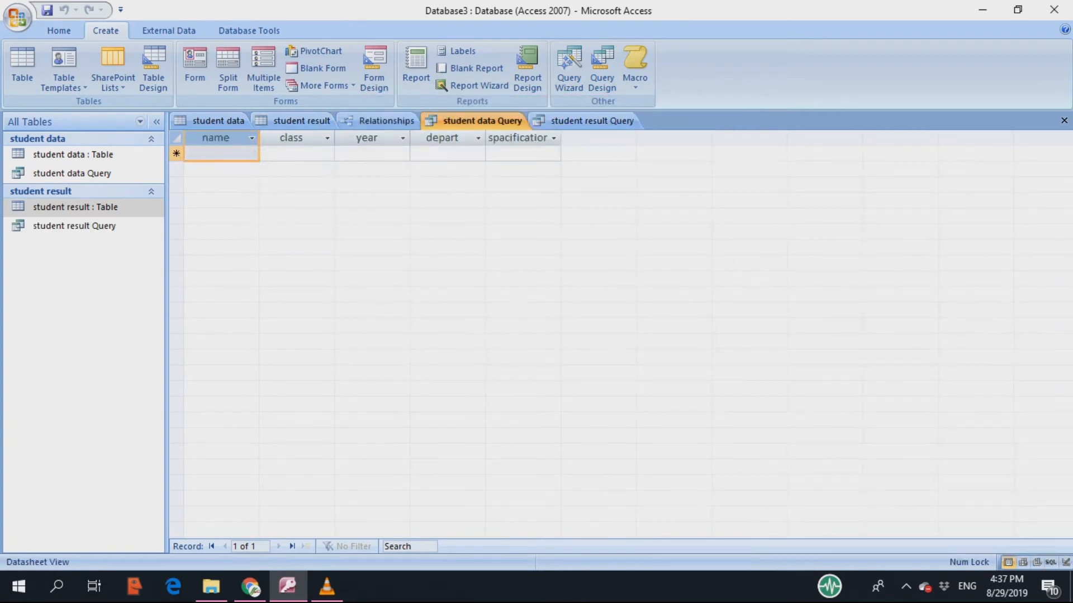
{"action": "type", "text": "fattah"}
{"action": "key", "text": "Tab"}
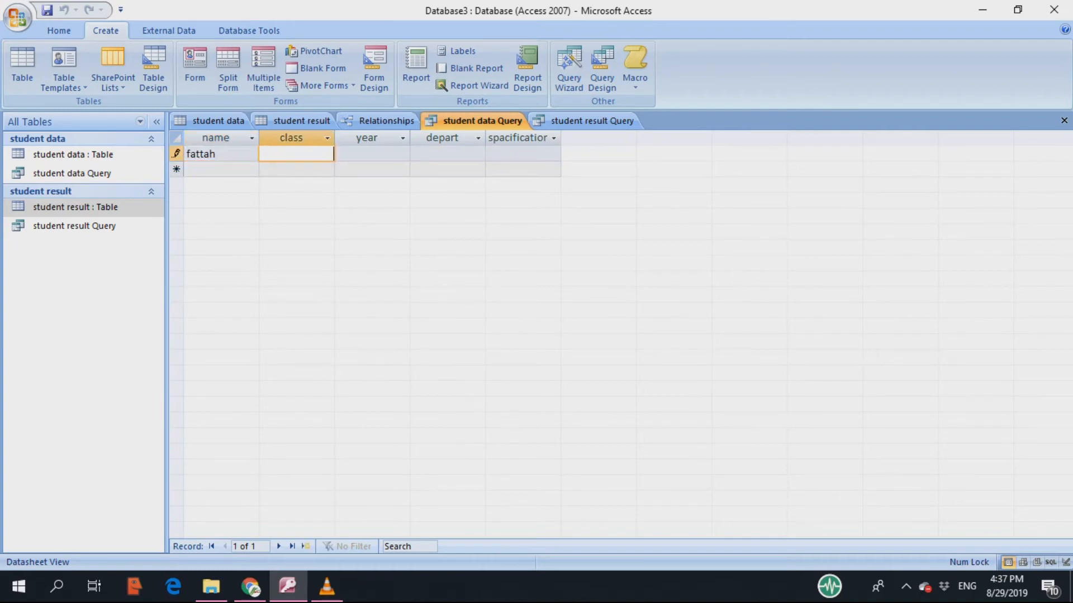
{"action": "type", "text": "14"}
{"action": "key", "text": "Tab"}
{"action": "type", "text": "2018"}
{"action": "key", "text": "Tab"}
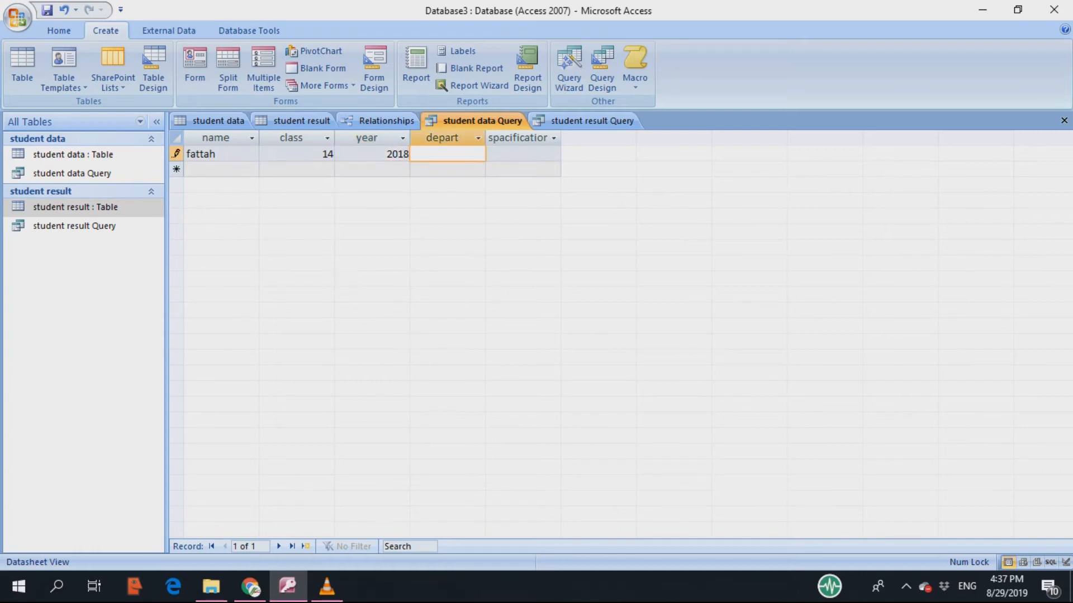
{"action": "type", "text": "ispa"}
{"action": "key", "text": "Tab"}
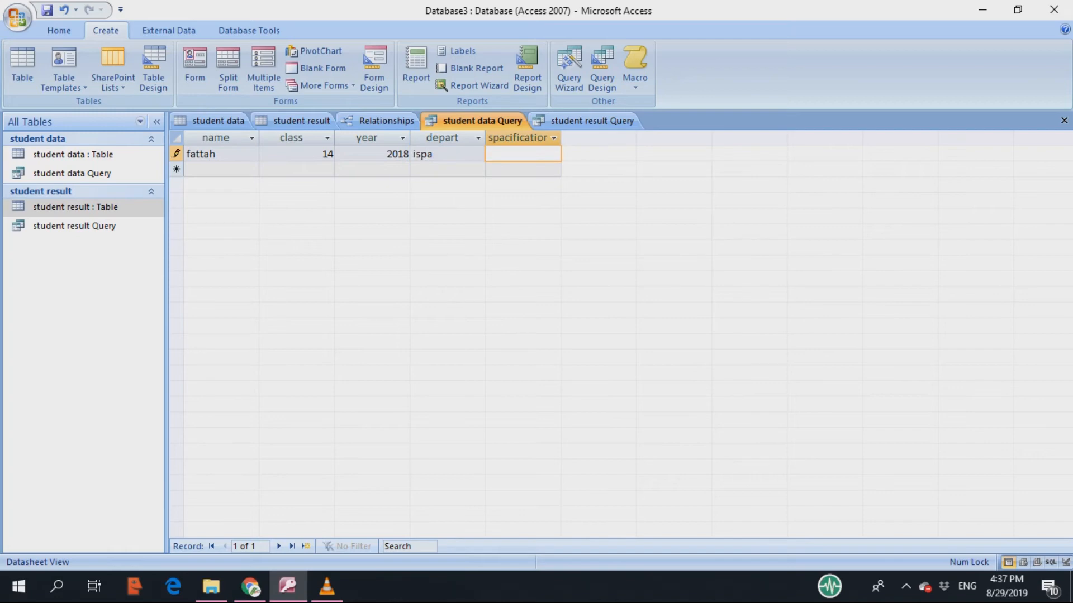
- Set the spacification of the student data record to "gis"
{"action": "type", "text": "arc map"}
{"action": "key", "text": "BackSpace"}
{"action": "key", "text": "BackSpace"}
{"action": "key", "text": "BackSpace"}
{"action": "key", "text": "BackSpace"}
{"action": "key", "text": "BackSpace"}
{"action": "key", "text": "BackSpace"}
{"action": "key", "text": "BackSpace"}
{"action": "type", "text": "gis"}
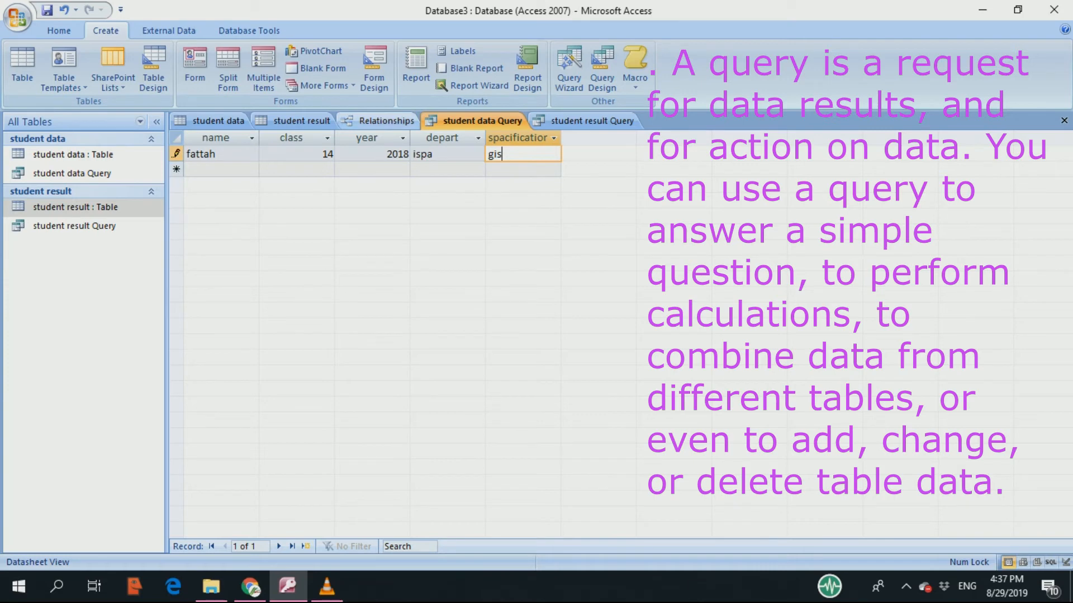
- In the student result query, enter a record with result "a", remarks "good" and grade "a"
{"action": "left_click", "coordinate": [592, 121]}
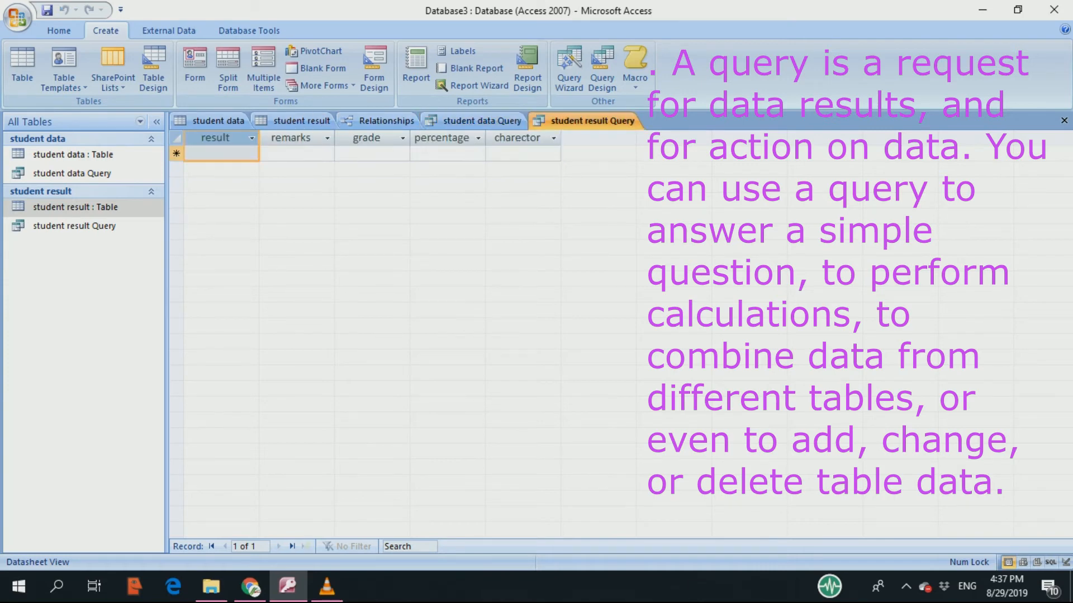
{"action": "type", "text": "a"}
{"action": "key", "text": "Tab"}
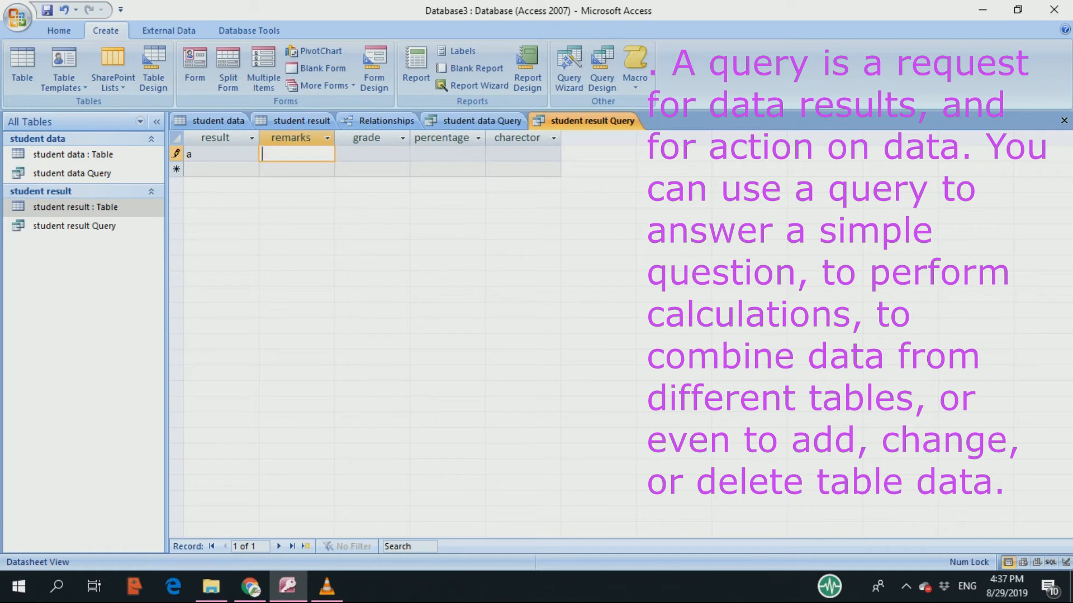
{"action": "type", "text": "goog"}
{"action": "key", "text": "BackSpace"}
{"action": "type", "text": "d"}
{"action": "key", "text": "Tab"}
{"action": "type", "text": "a"}
{"action": "key", "text": "Tab"}
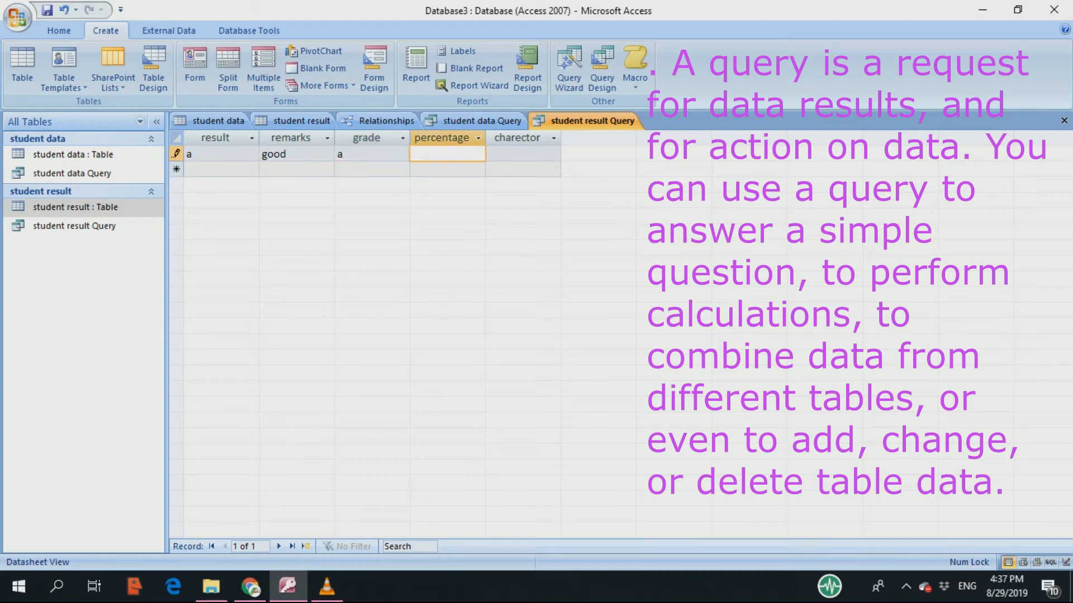
- Correct the student result record to result "pass" and grade "A"
{"action": "left_click", "coordinate": [196, 154]}
{"action": "key", "text": "BackSpace"}
{"action": "type", "text": "pass"}
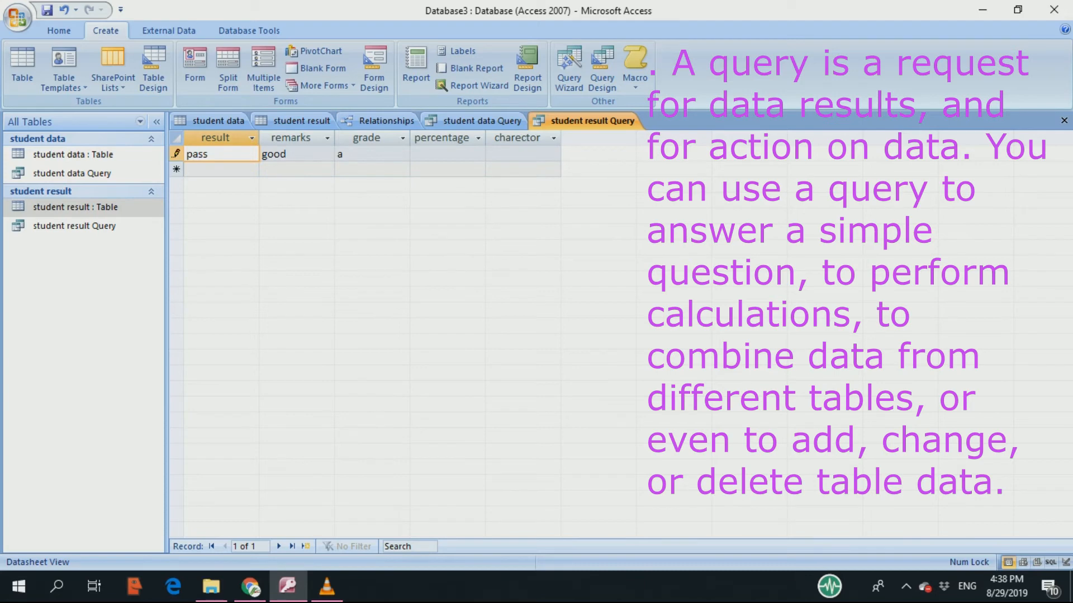
{"action": "left_click", "coordinate": [344, 154]}
{"action": "key", "text": "BackSpace"}
{"action": "type", "text": "A"}
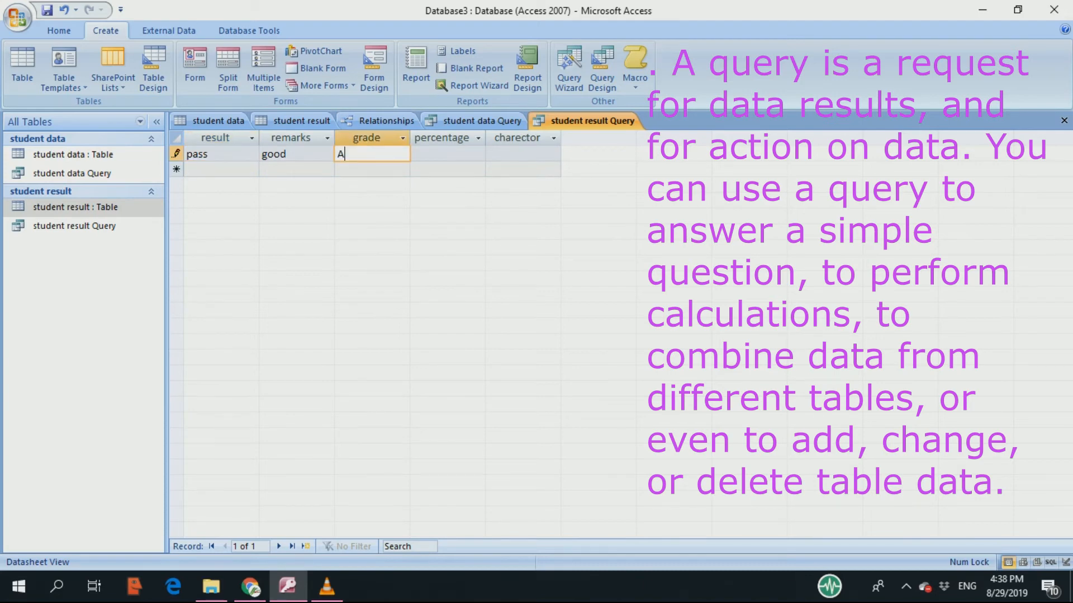
- Complete the student result query's record with percentage 75 and charector "non politition"
{"action": "key", "text": "Tab"}
{"action": "type", "text": "75"}
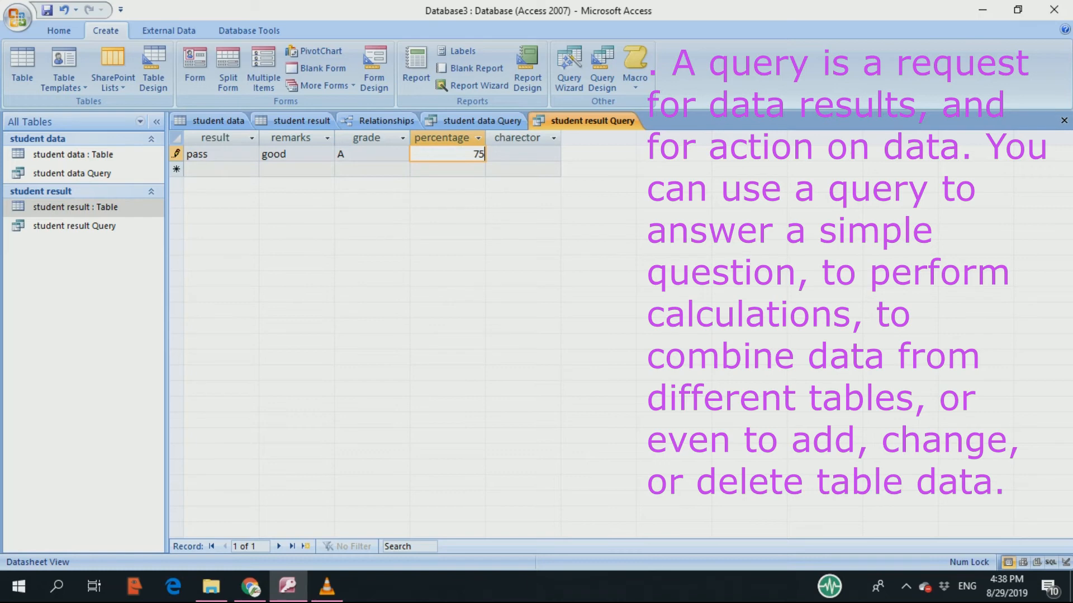
{"action": "key", "text": "Tab"}
{"action": "type", "text": "non "}
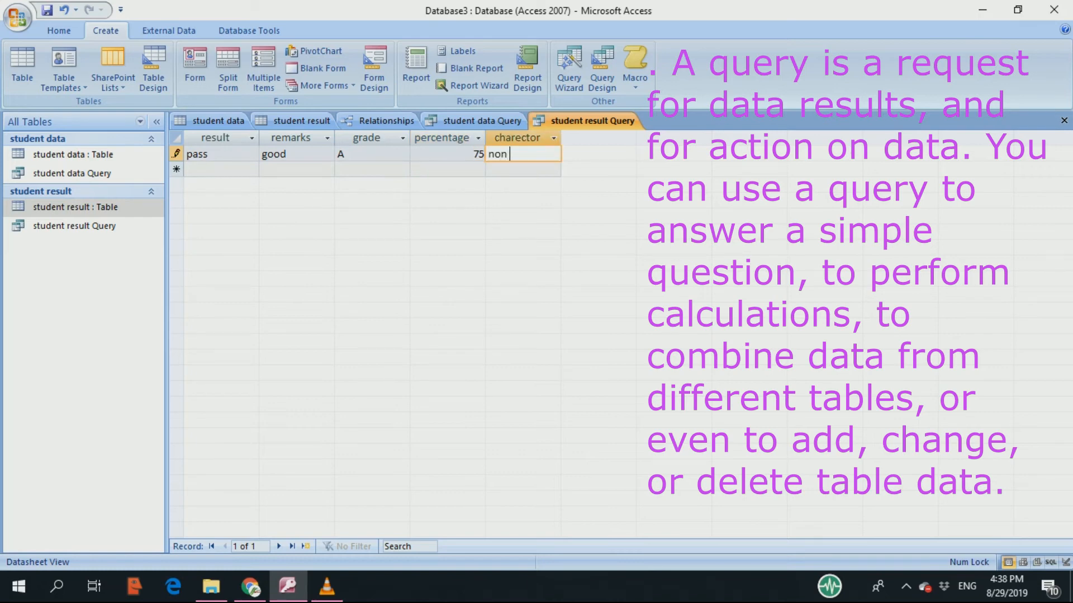
{"action": "type", "text": "politition"}
- Create a simple detail query from the student result query with all of its fields, keeping the suggested title
{"action": "left_click", "coordinate": [569, 67]}
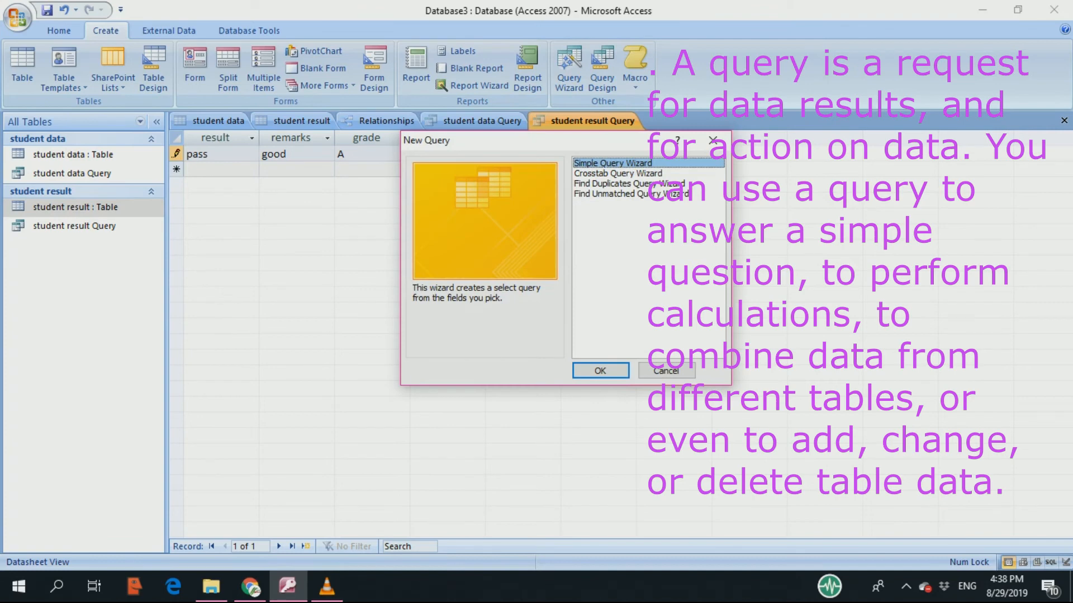
{"action": "key", "text": "Return"}
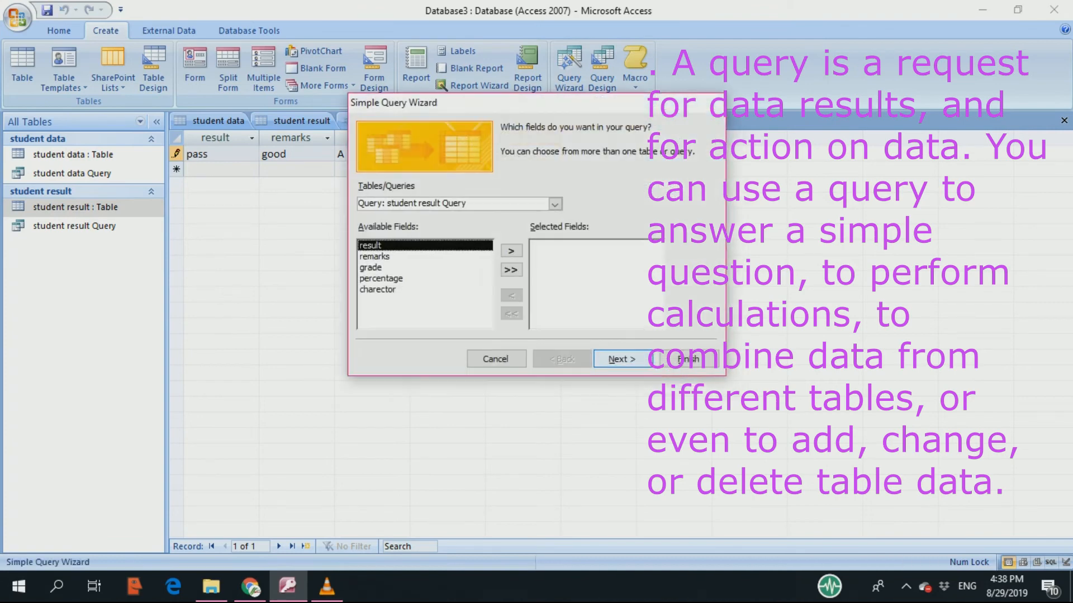
{"action": "left_click", "coordinate": [512, 270]}
{"action": "left_click", "coordinate": [622, 359]}
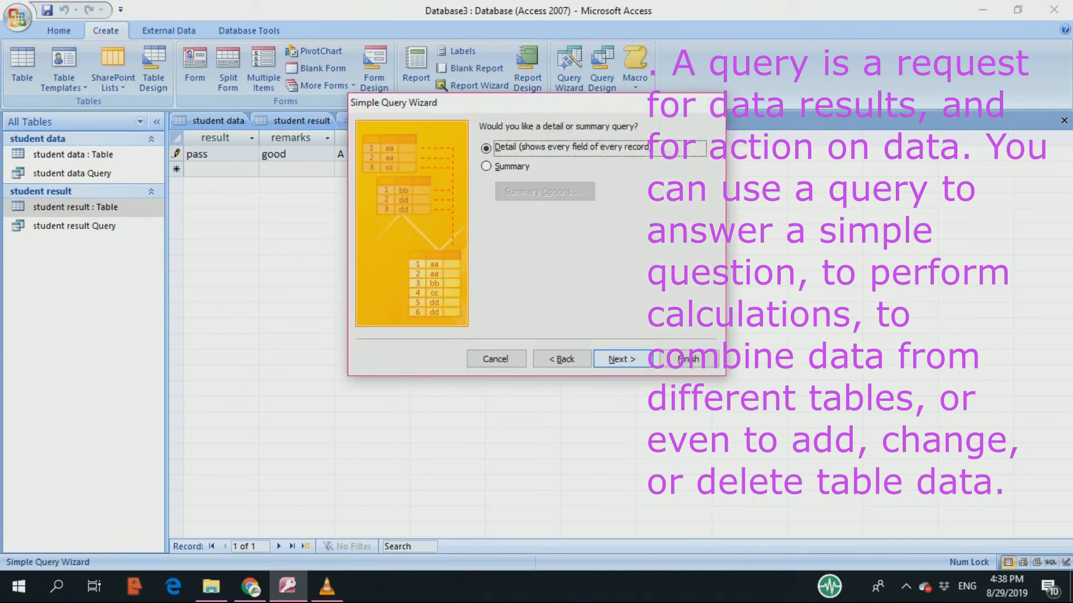
{"action": "key", "text": "Return"}
{"action": "key", "text": "Return"}
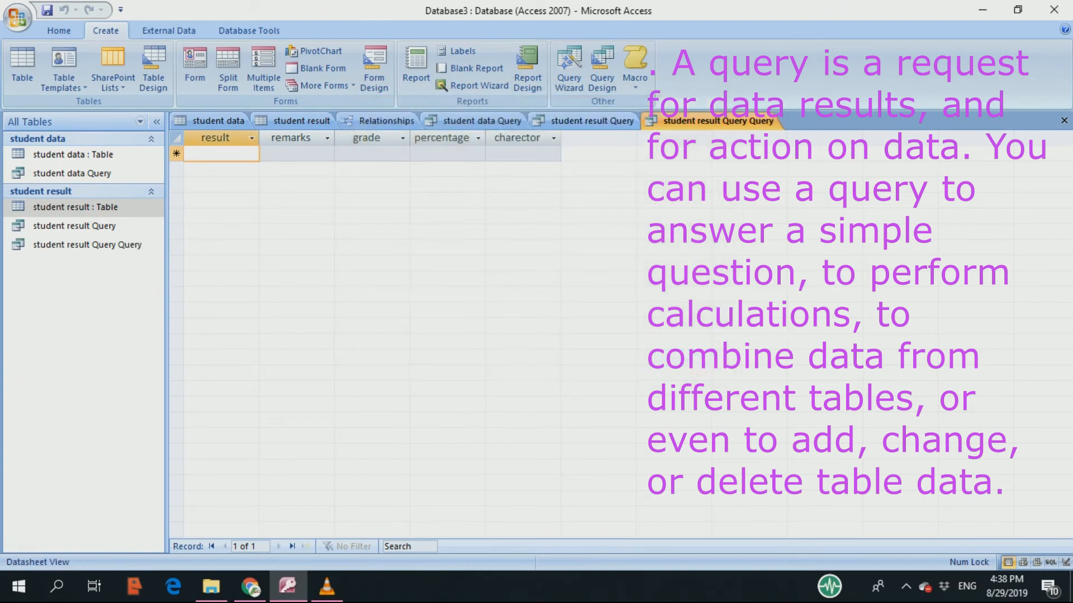
- Examine the student result query in Design View, including the fields available for its first column
{"action": "double_click", "coordinate": [74, 226]}
{"action": "right_click", "coordinate": [76, 228]}
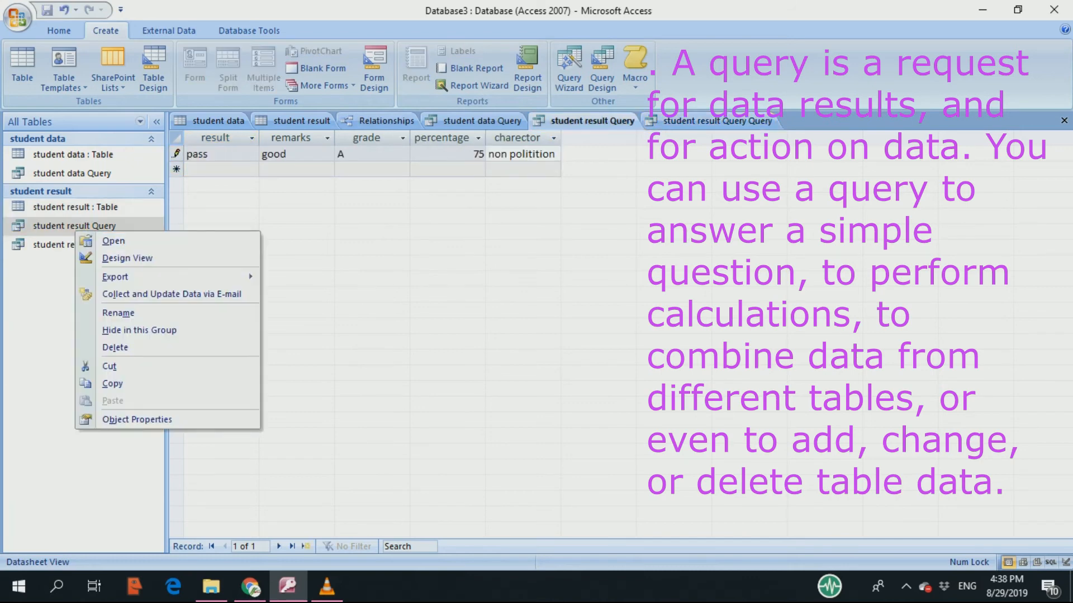
{"action": "right_click", "coordinate": [74, 226]}
{"action": "left_click", "coordinate": [128, 257]}
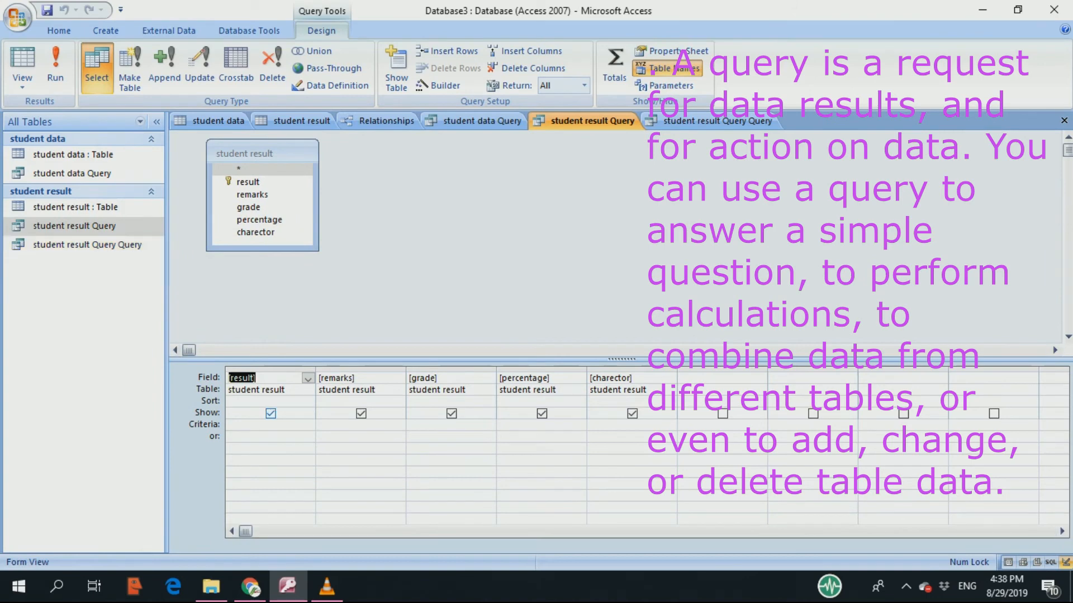
{"action": "left_click", "coordinate": [228, 495]}
{"action": "left_click", "coordinate": [290, 379]}
{"action": "left_click", "coordinate": [308, 379]}
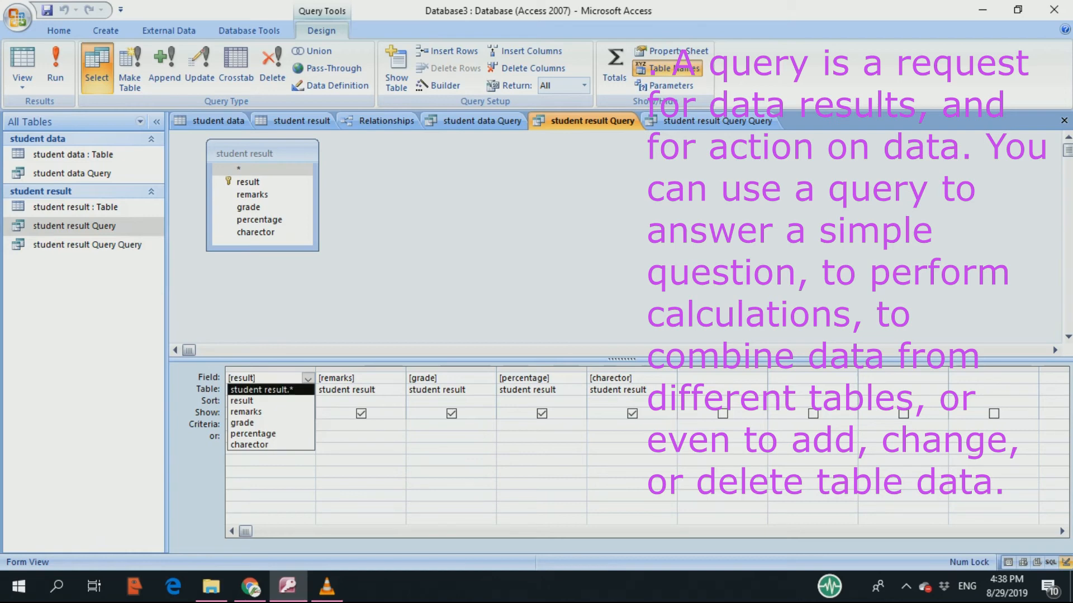
{"action": "key", "text": "Down"}
{"action": "key", "text": "Down"}
{"action": "key", "text": "Down"}
{"action": "key", "text": "Down"}
{"action": "key", "text": "Down"}
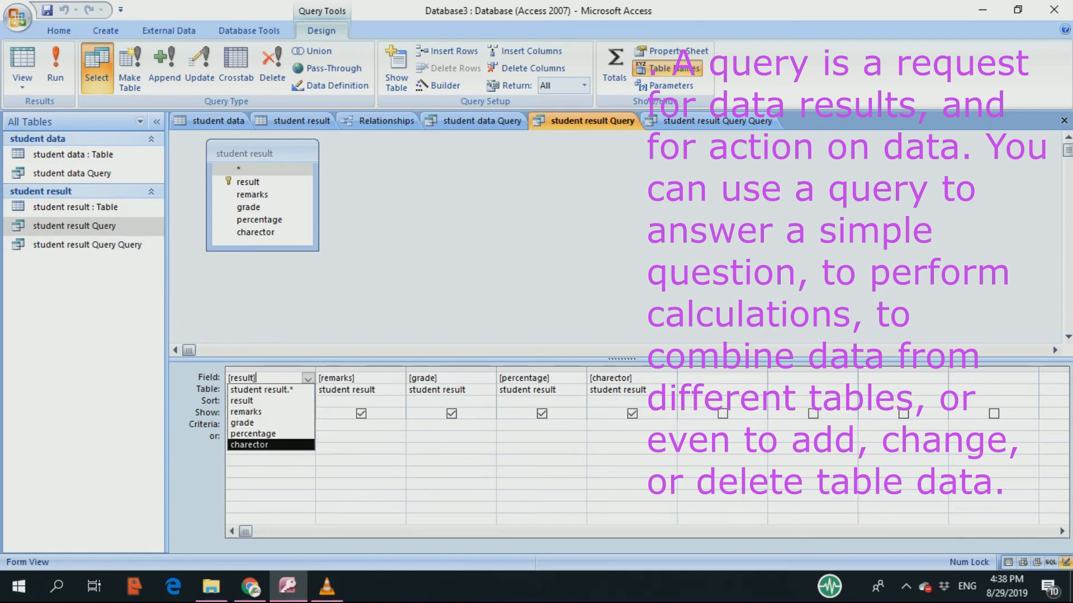
- Examine the "student result Query Query" records and its design, including the field choices for the first column
{"action": "left_click", "coordinate": [87, 245]}
{"action": "double_click", "coordinate": [88, 245]}
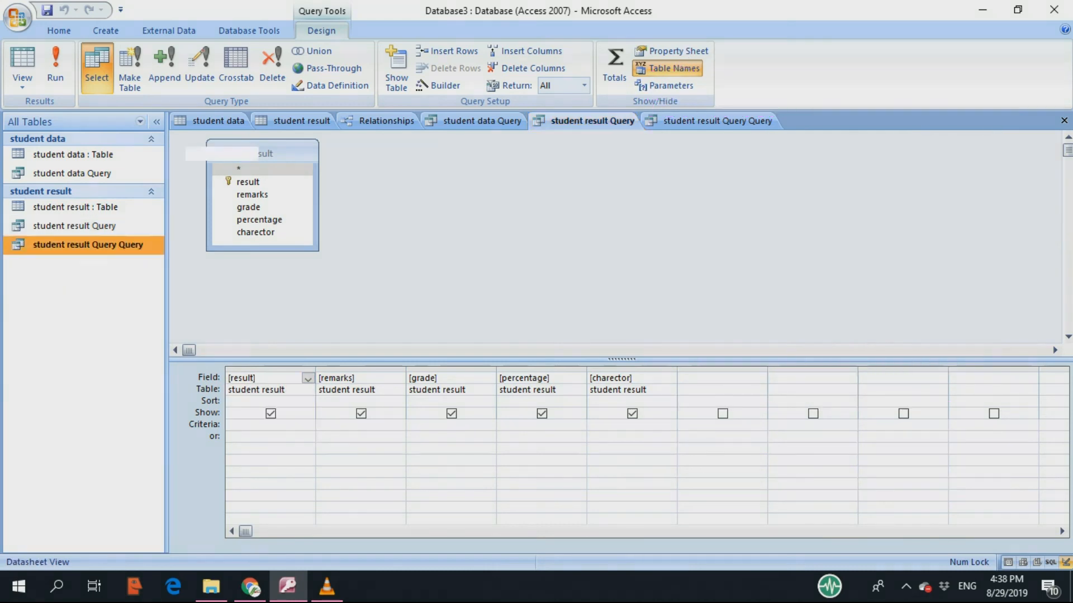
{"action": "right_click", "coordinate": [85, 245]}
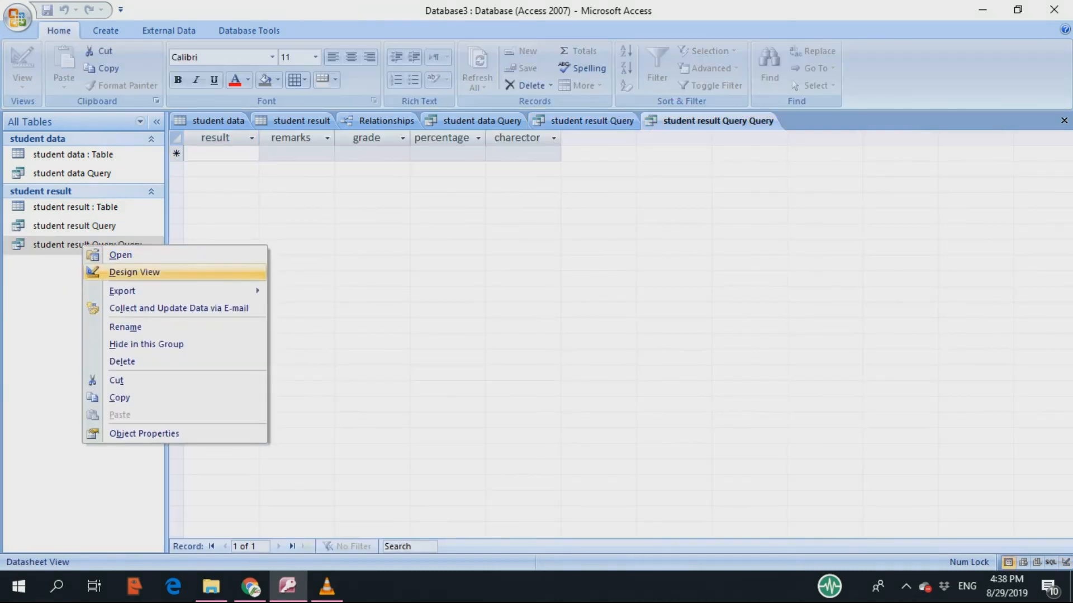
{"action": "left_click", "coordinate": [133, 273]}
{"action": "left_click", "coordinate": [308, 379]}
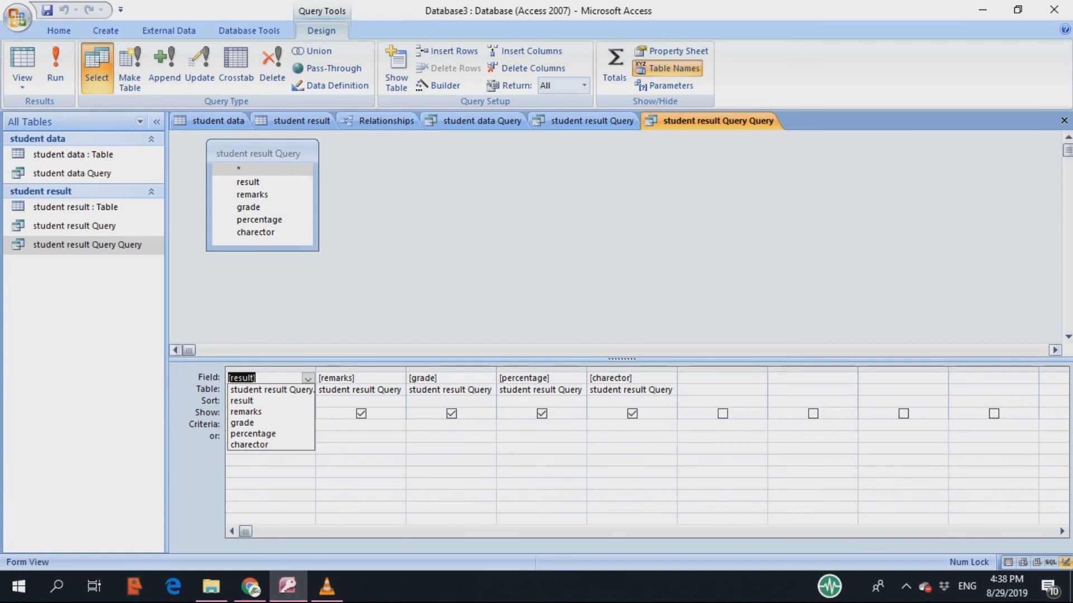
- Review the student data query's record and show the query in Design View
{"action": "left_click", "coordinate": [482, 120]}
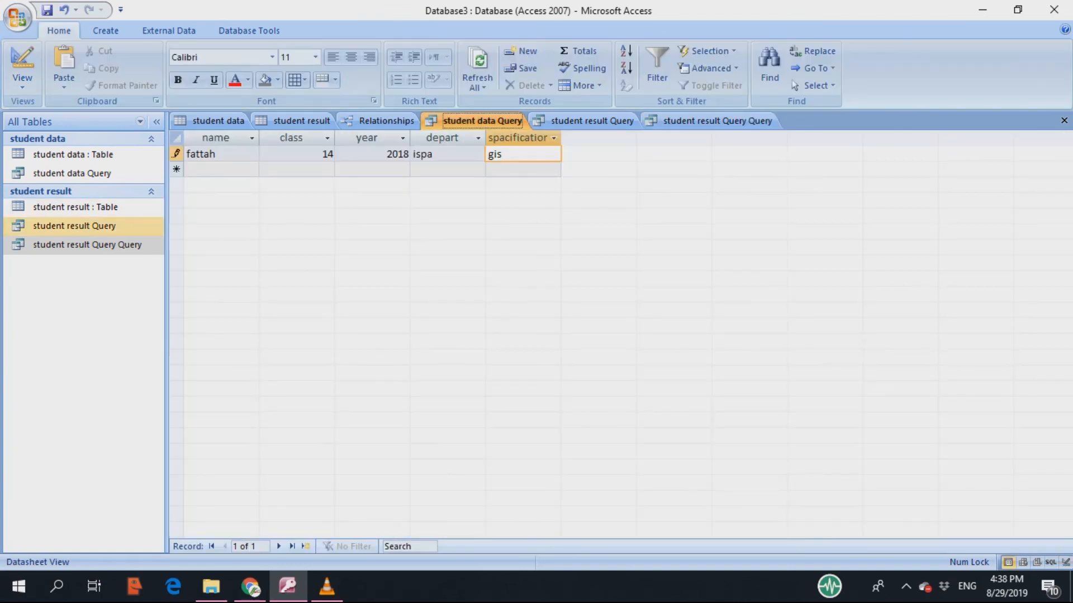
{"action": "left_click", "coordinate": [72, 174]}
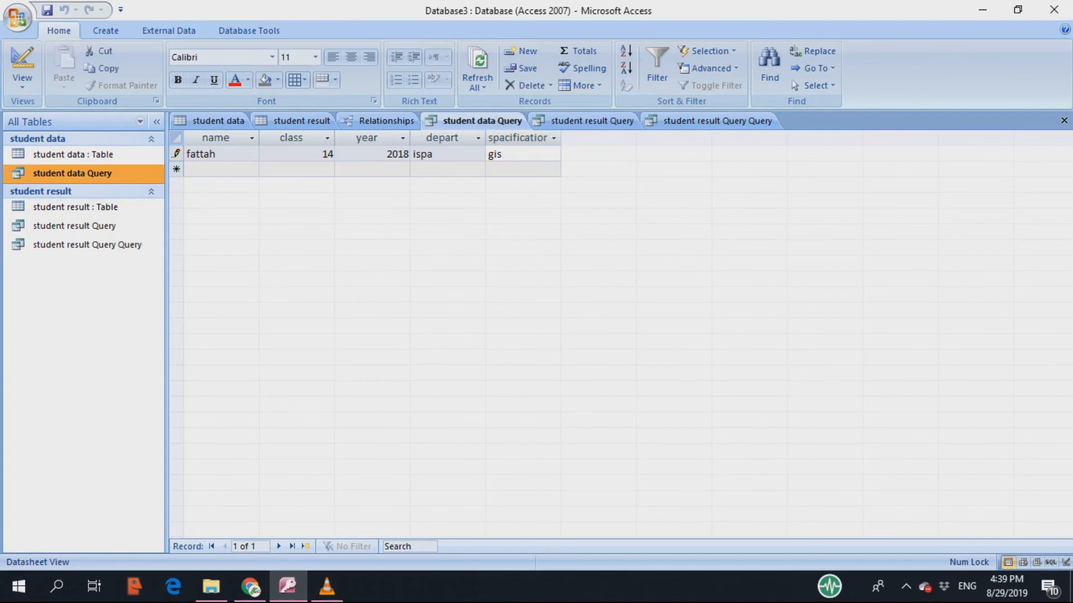
{"action": "right_click", "coordinate": [79, 173]}
{"action": "left_click", "coordinate": [114, 199]}
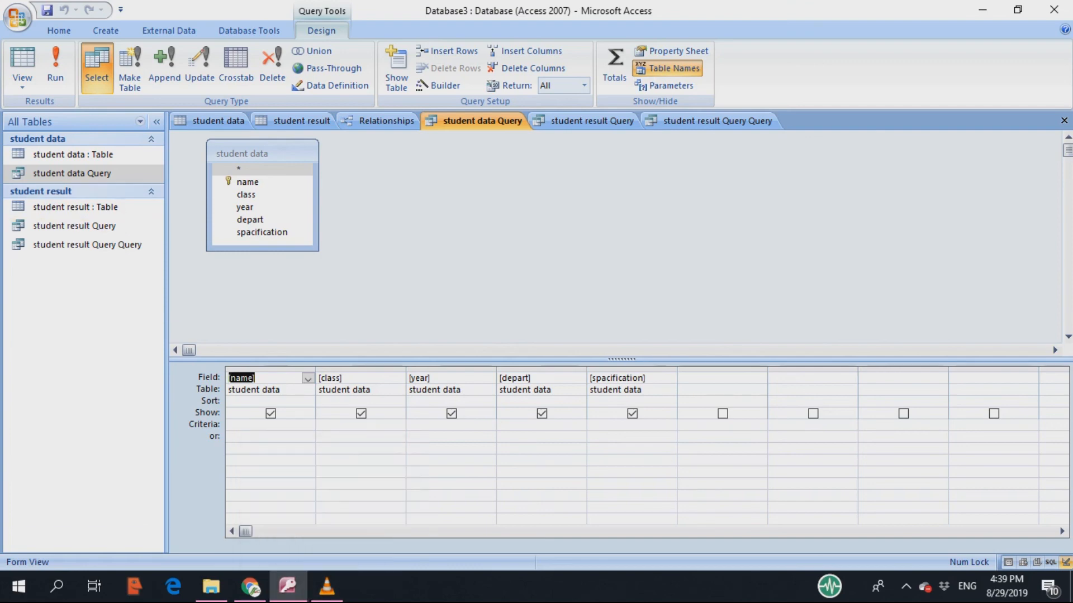
- Review the student data table's design and its records in Datasheet View
{"action": "right_click", "coordinate": [67, 156]}
{"action": "left_click", "coordinate": [119, 183]}
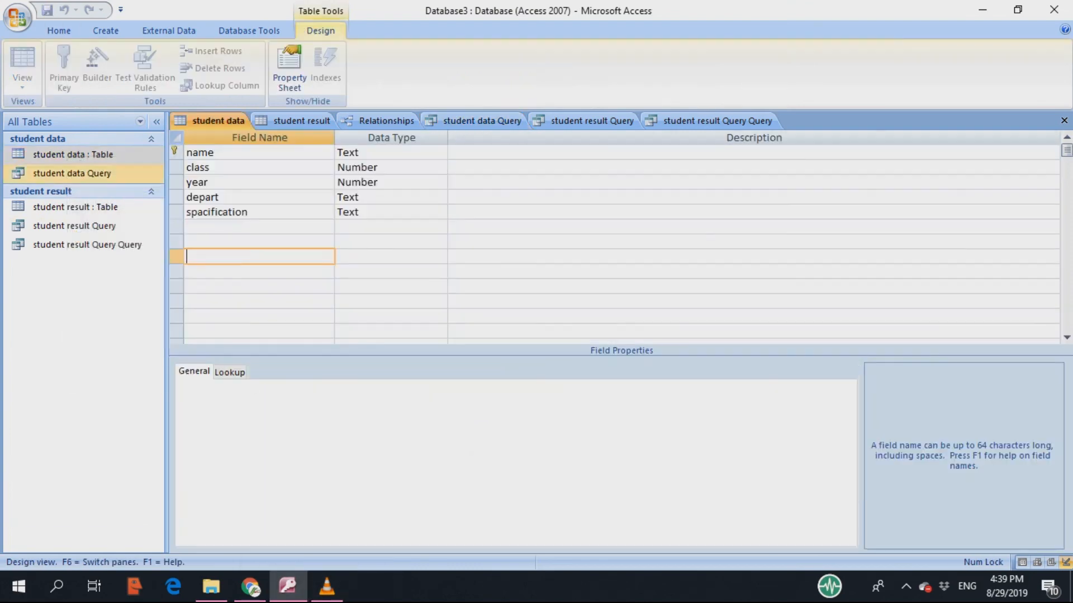
{"action": "right_click", "coordinate": [100, 156]}
{"action": "left_click", "coordinate": [128, 171]}
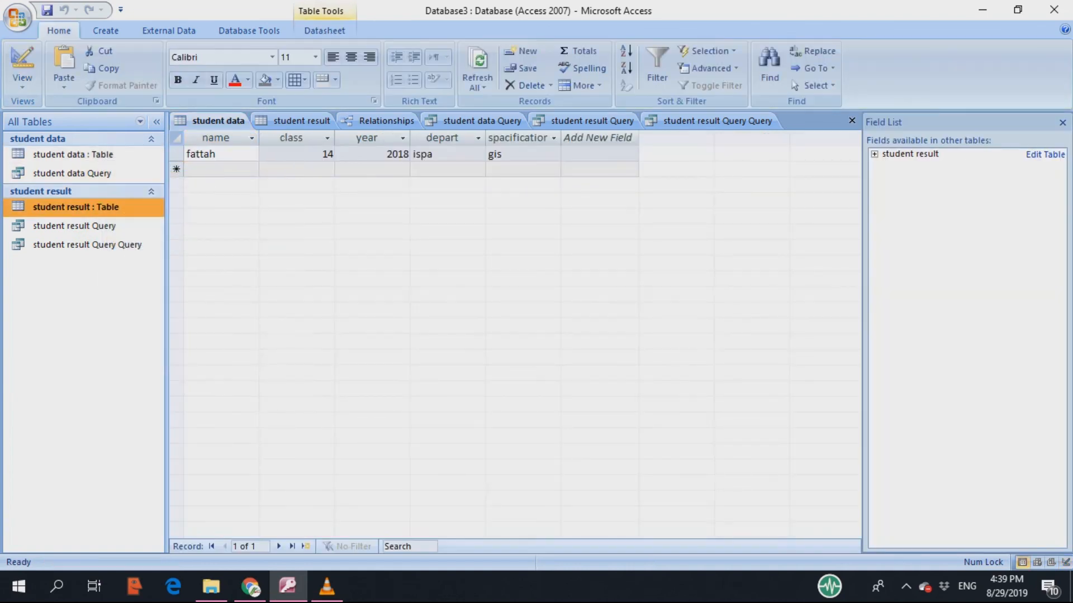
- Review the student result table's records and show the student result query in Design View
{"action": "double_click", "coordinate": [75, 206]}
{"action": "double_click", "coordinate": [84, 226]}
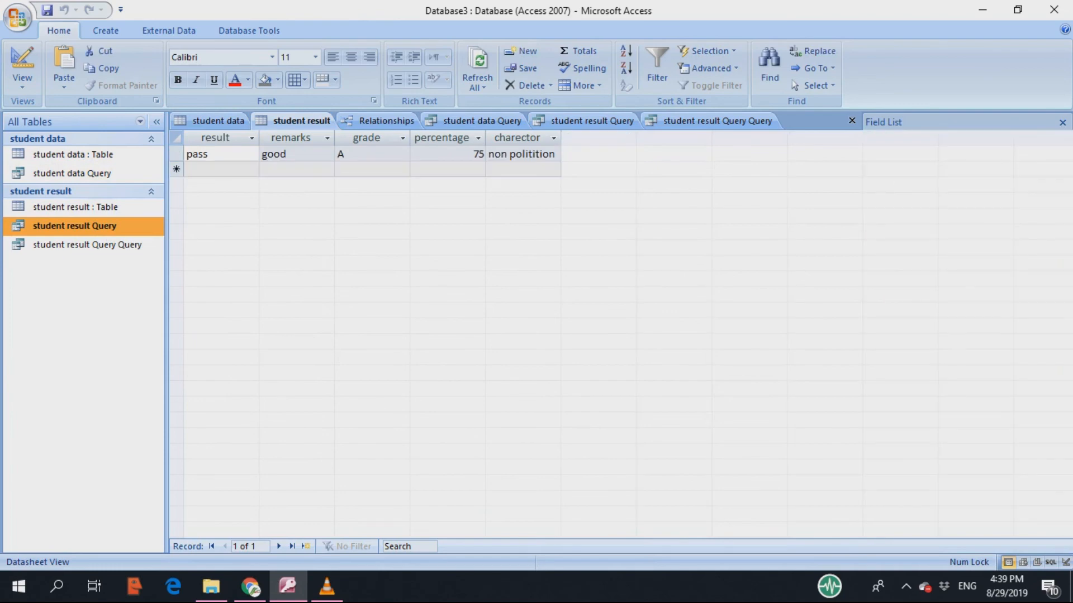
{"action": "right_click", "coordinate": [128, 228]}
{"action": "left_click", "coordinate": [162, 257]}
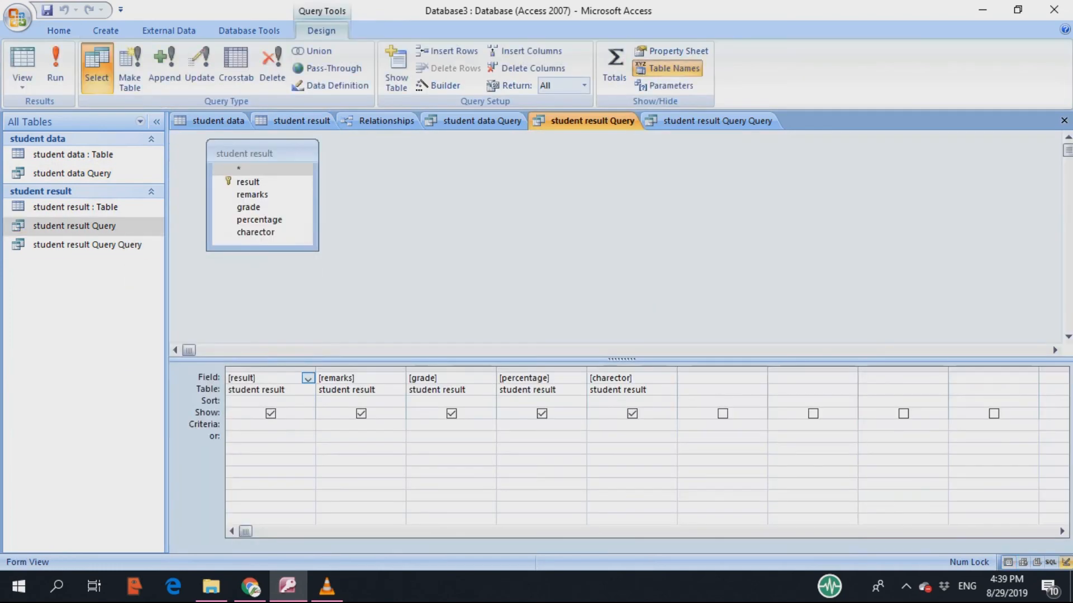
- View the student result query's records and return the query to Design View
{"action": "right_click", "coordinate": [73, 224]}
{"action": "left_click", "coordinate": [129, 225]}
{"action": "right_click", "coordinate": [93, 226]}
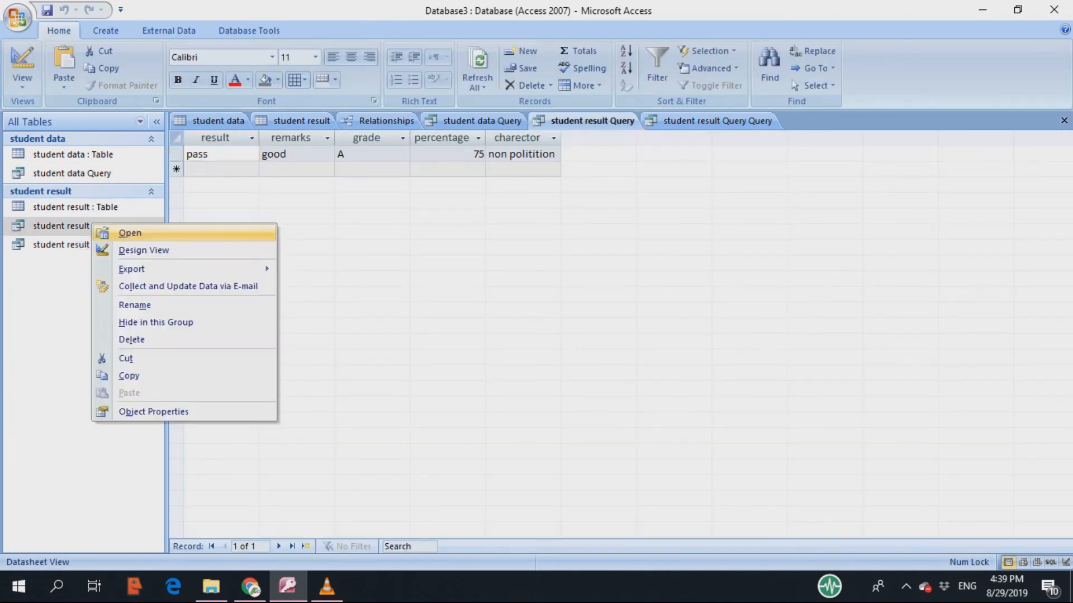
{"action": "left_click", "coordinate": [143, 250]}
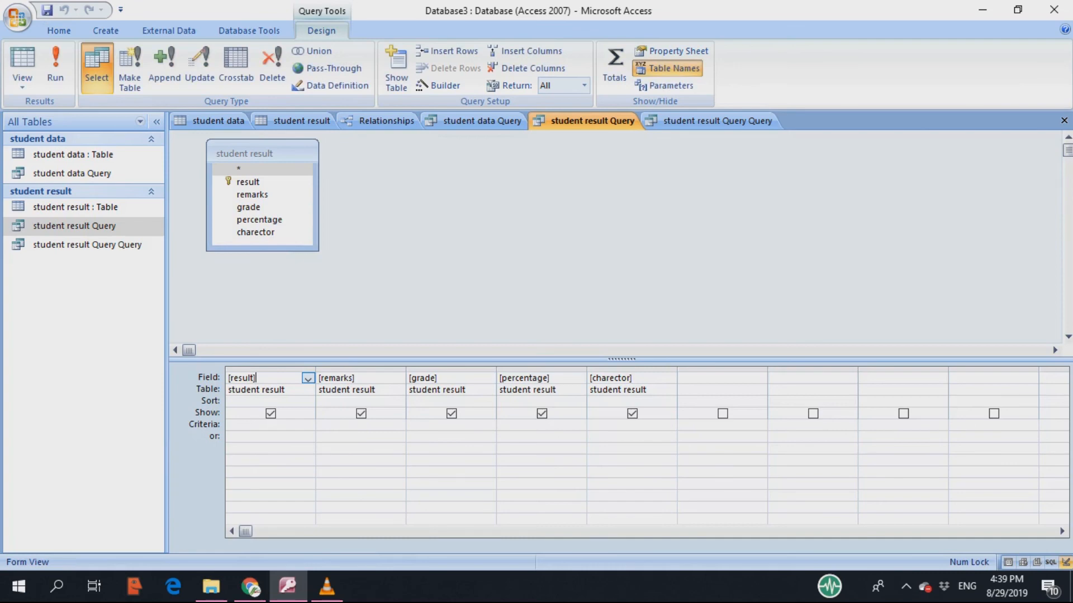
- Change the field in the fifth column of the student result query's design grid to remarks
{"action": "left_click", "coordinate": [651, 379]}
{"action": "left_click", "coordinate": [670, 379]}
{"action": "key", "text": "Return"}
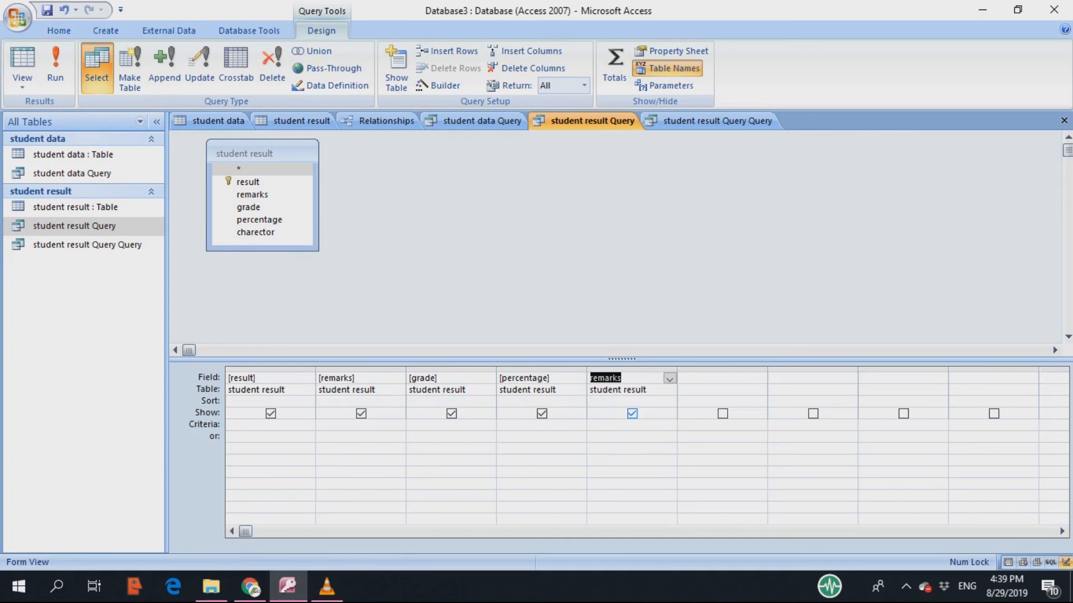
- Set the fifth column's field in the student result query's design grid to charector
{"action": "left_click", "coordinate": [669, 379]}
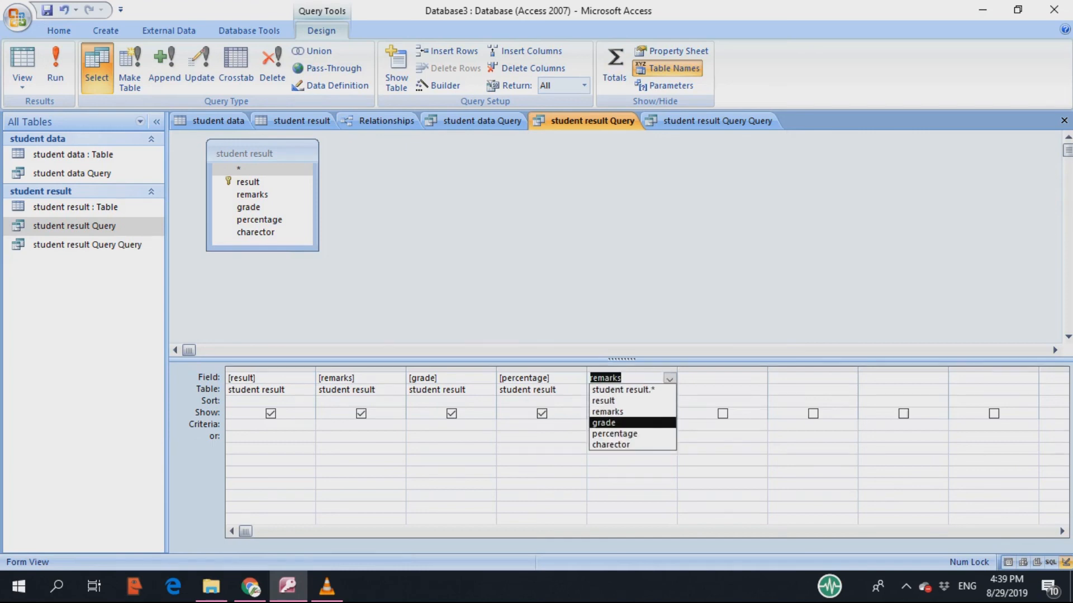
{"action": "key", "text": "Up"}
{"action": "key", "text": "Up"}
{"action": "key", "text": "Up"}
{"action": "key", "text": "Up"}
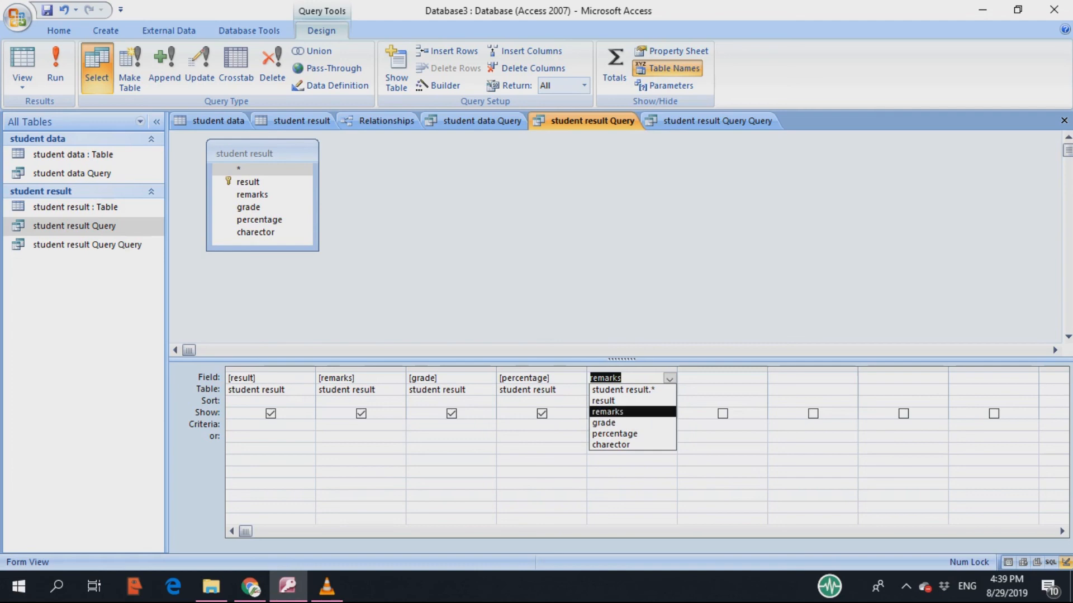
{"action": "key", "text": "Down"}
{"action": "key", "text": "Down"}
{"action": "key", "text": "Down"}
{"action": "key", "text": "Down"}
{"action": "key", "text": "Down"}
{"action": "key", "text": "Return"}
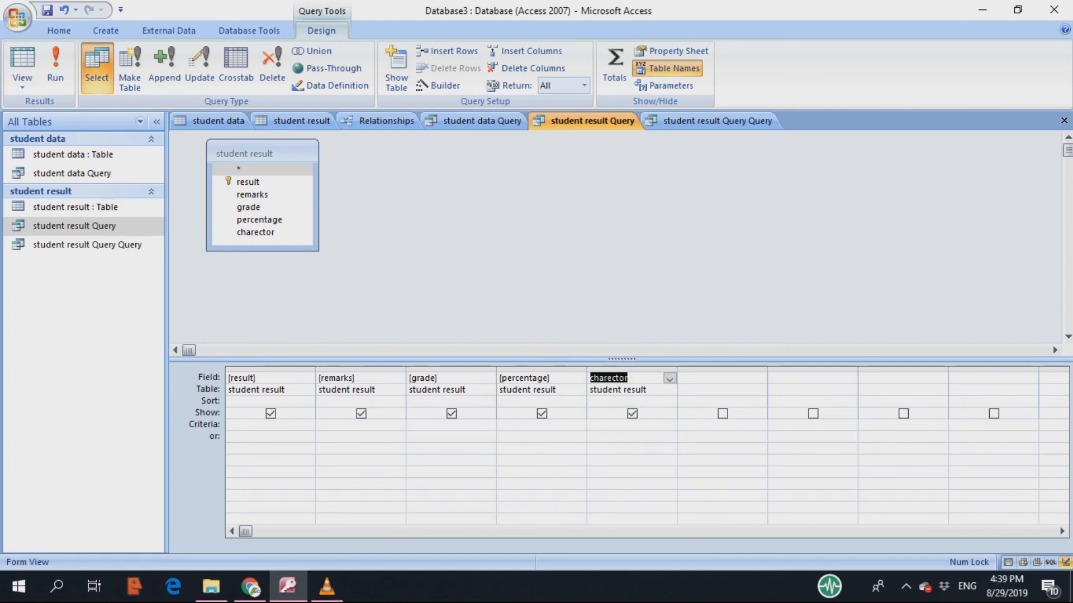
{"action": "left_click", "coordinate": [327, 587]}
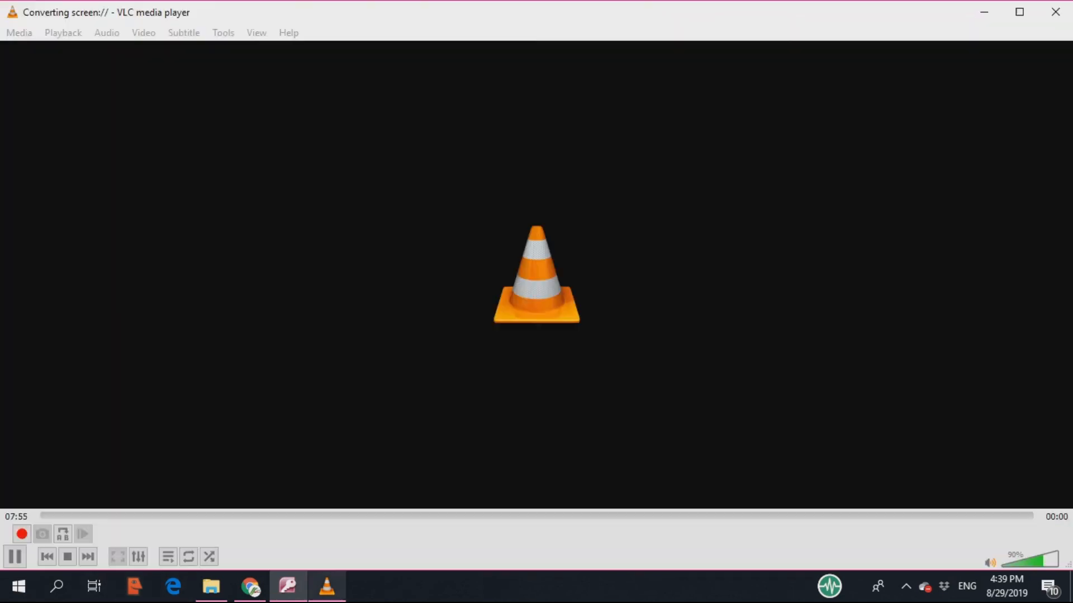